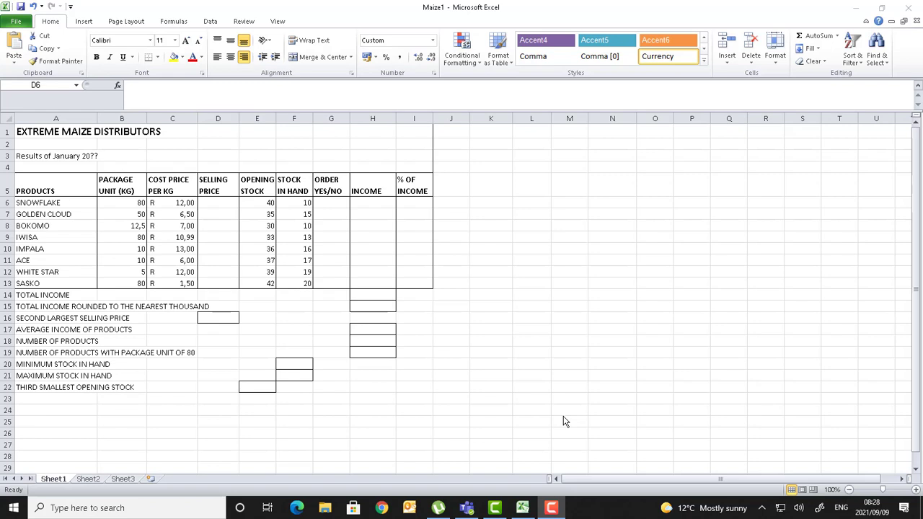
click(212, 209)
click(134, 204)
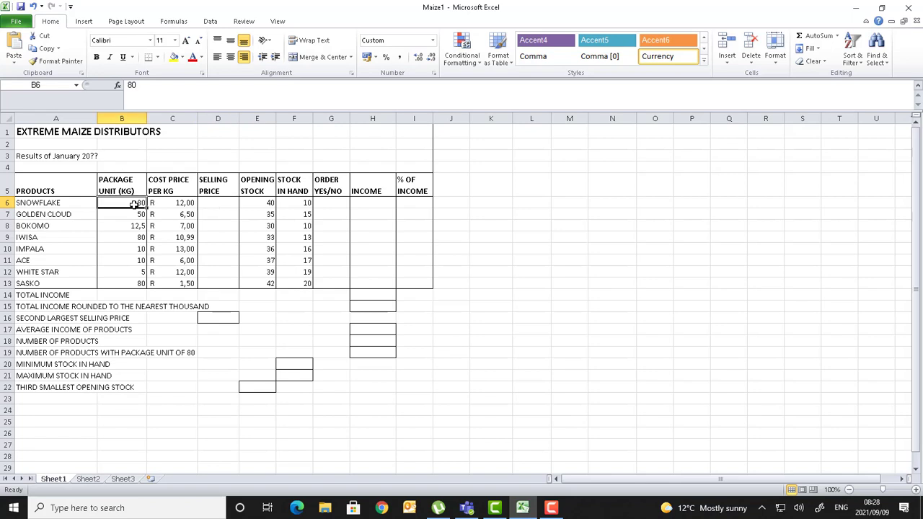
drag(134, 205, 173, 204)
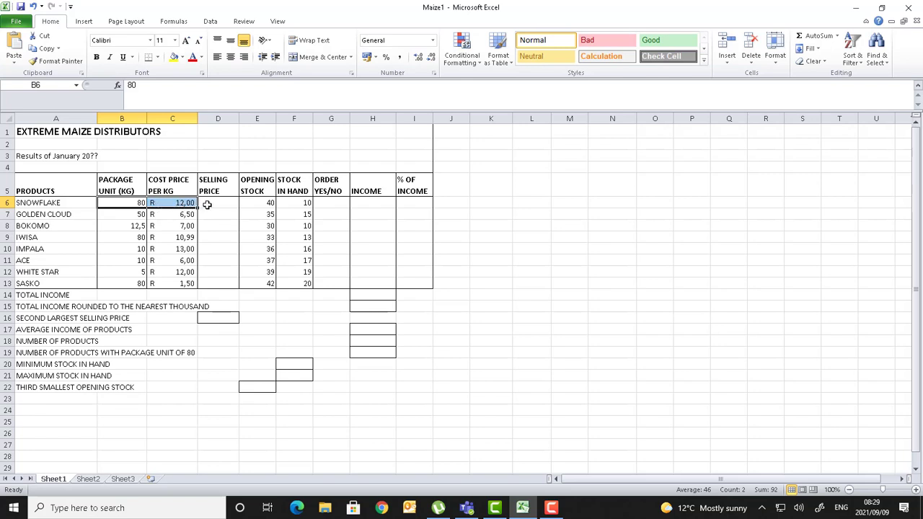
Enter the selling price formula =(B6*C6)+(B6*C6*10%) for SNOWFLAKE in cell D6.
click(208, 205)
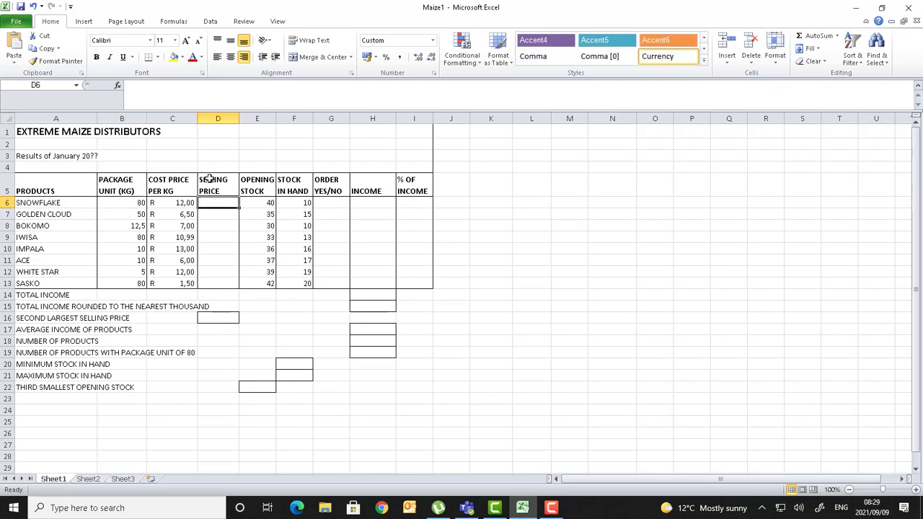
text(=)
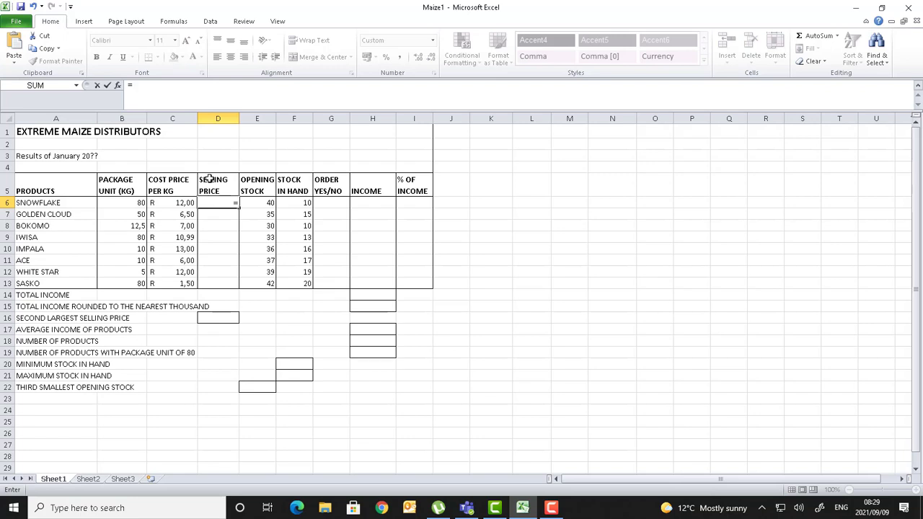
text(()
click(131, 204)
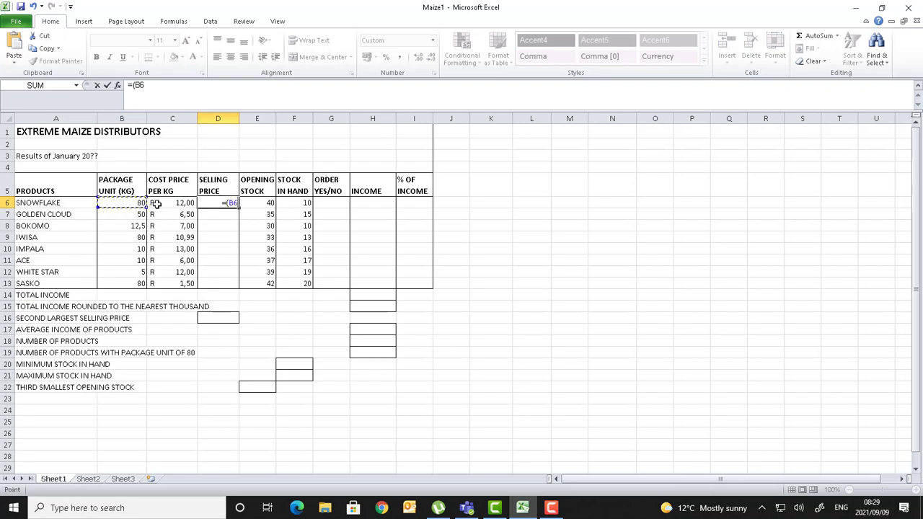
text(*)
click(181, 204)
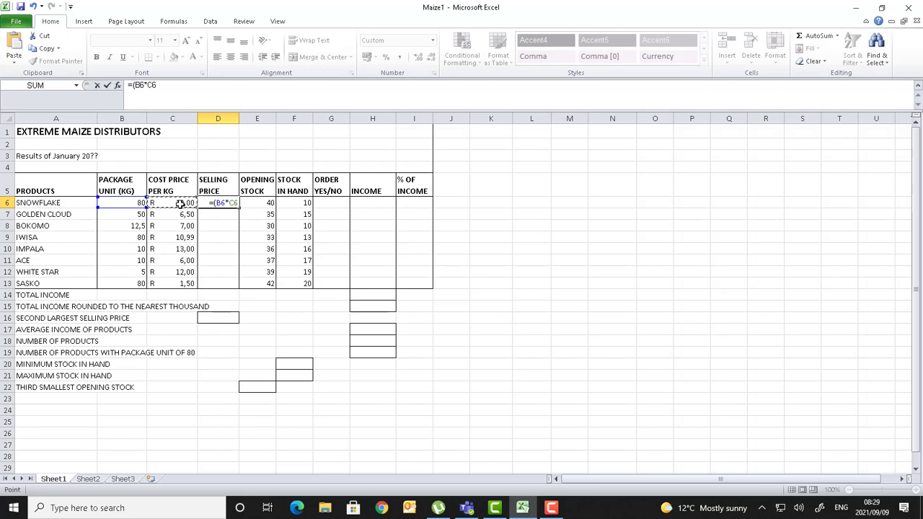
text()+)
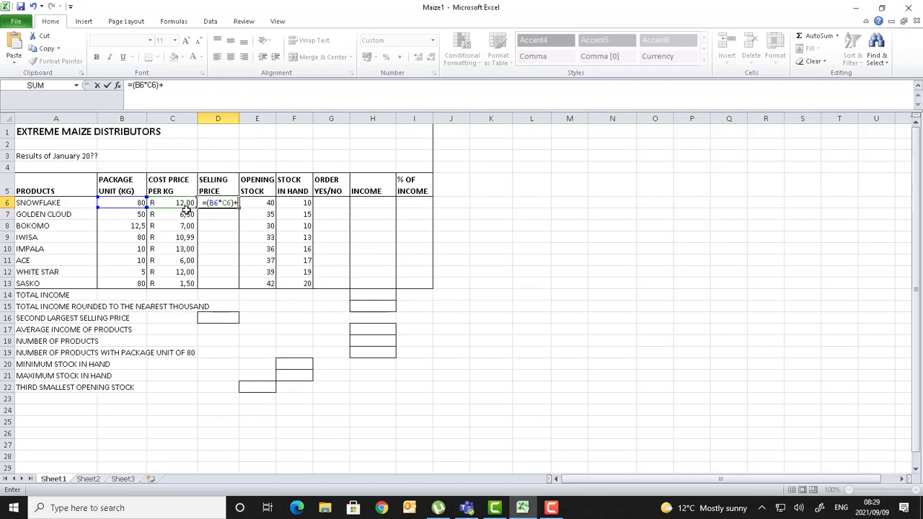
text(()
click(130, 203)
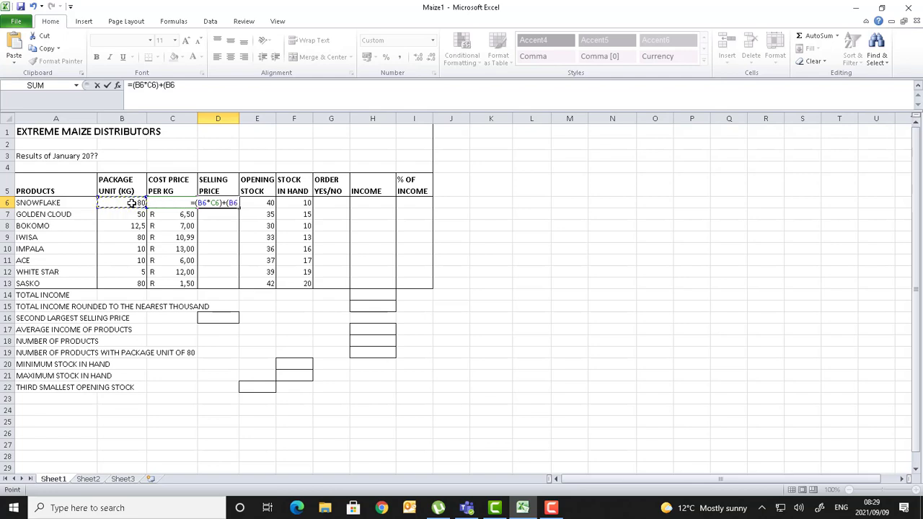
text(*)
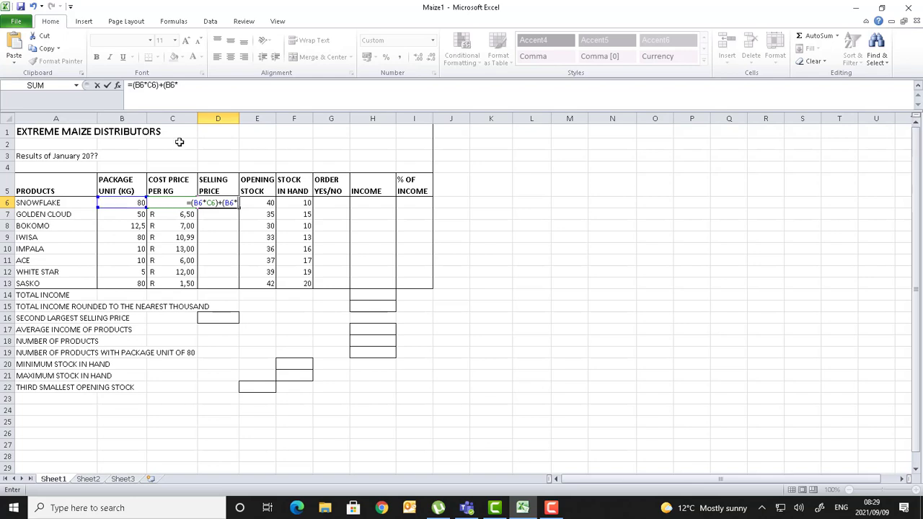
text(c6)
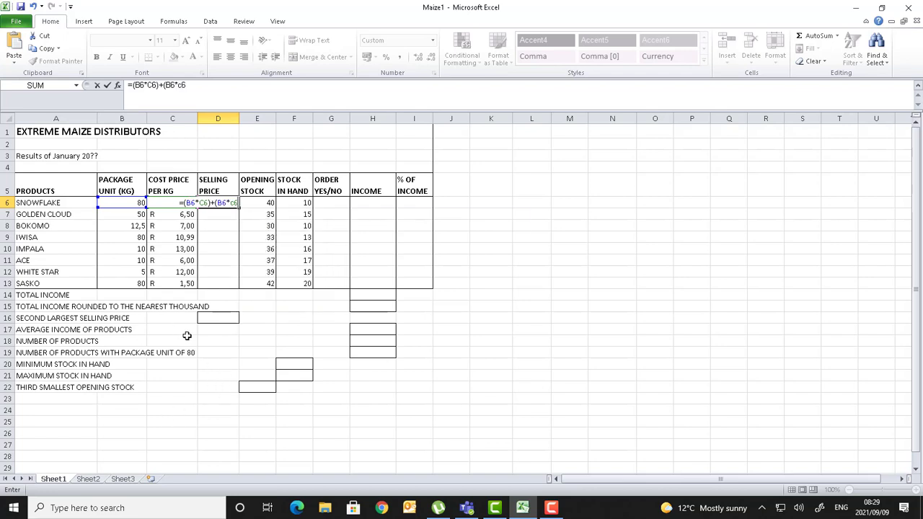
text(*10)
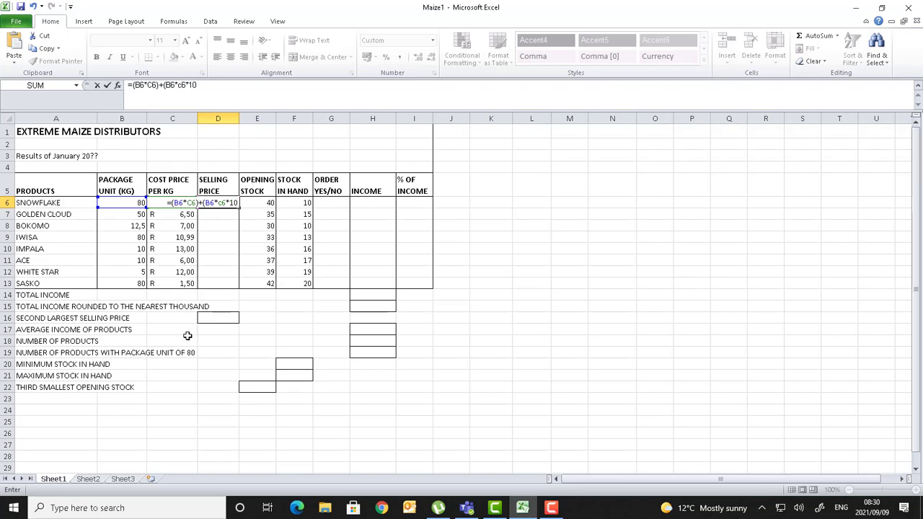
text(%)
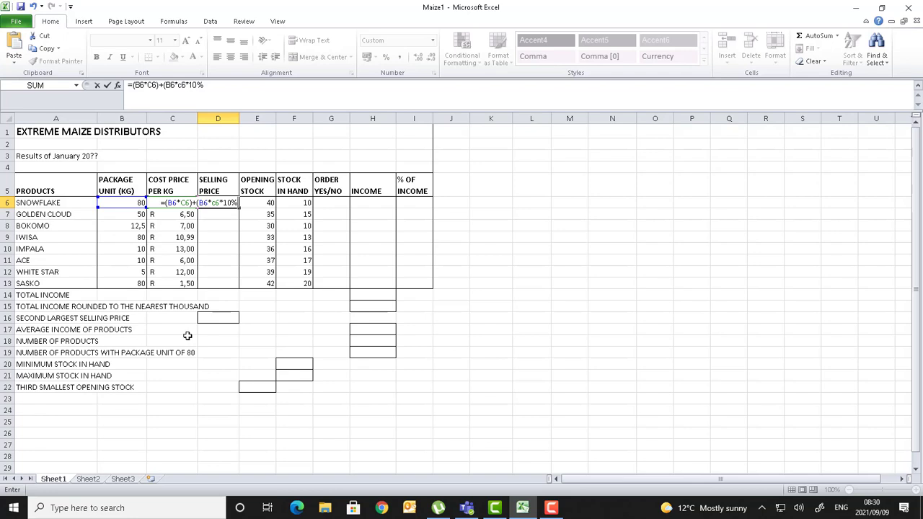
text())
key(Return)
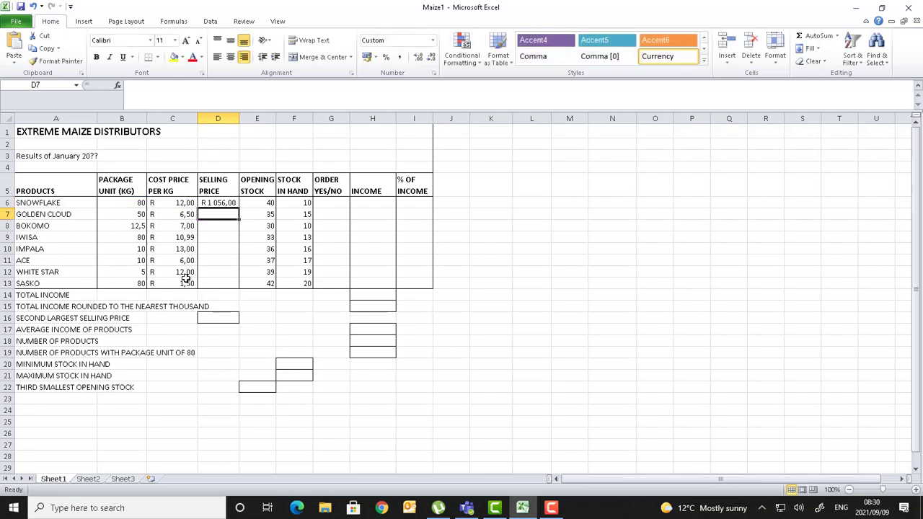
Fill the selling price formula from D6 down to D13 for the remaining products.
click(220, 204)
drag(238, 208, 244, 285)
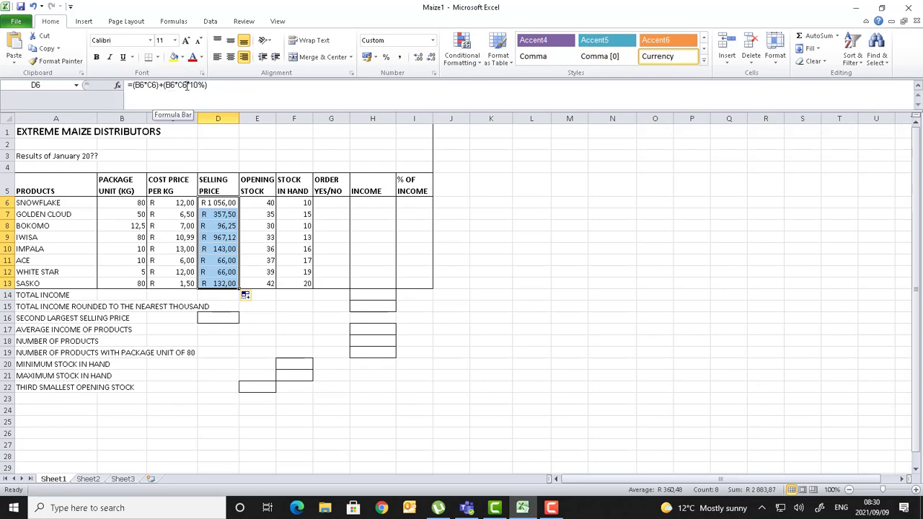
drag(187, 85, 165, 85)
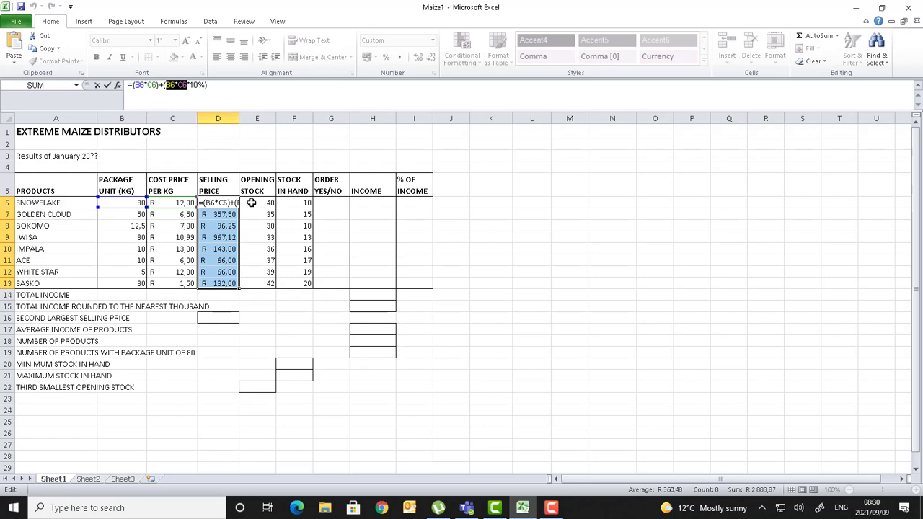
key(Return)
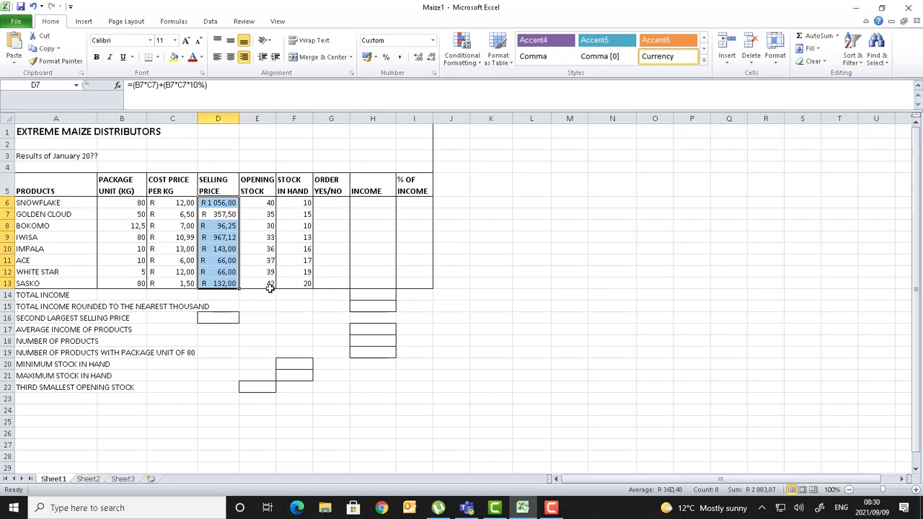
Enter =IF(F6<15;"YES";"NO") in G6 to decide whether SNOWFLAKE must be ordered.
click(332, 203)
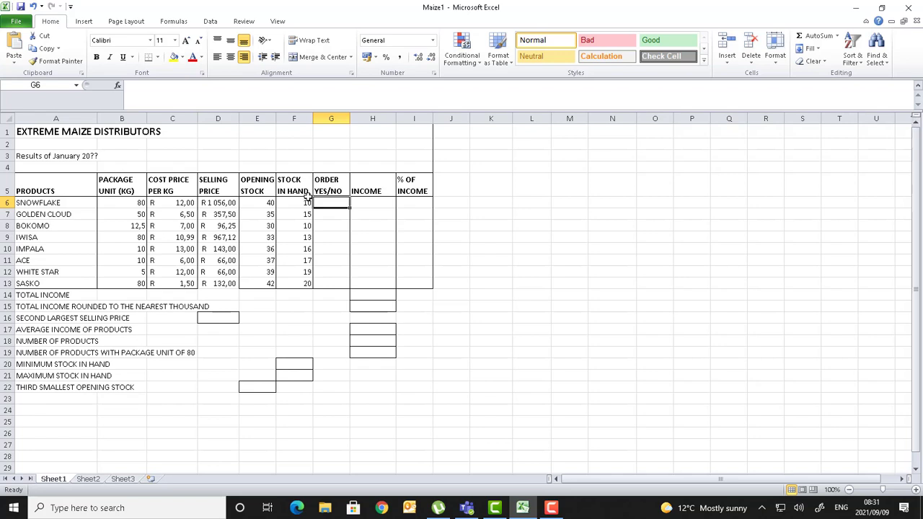
text(=if)
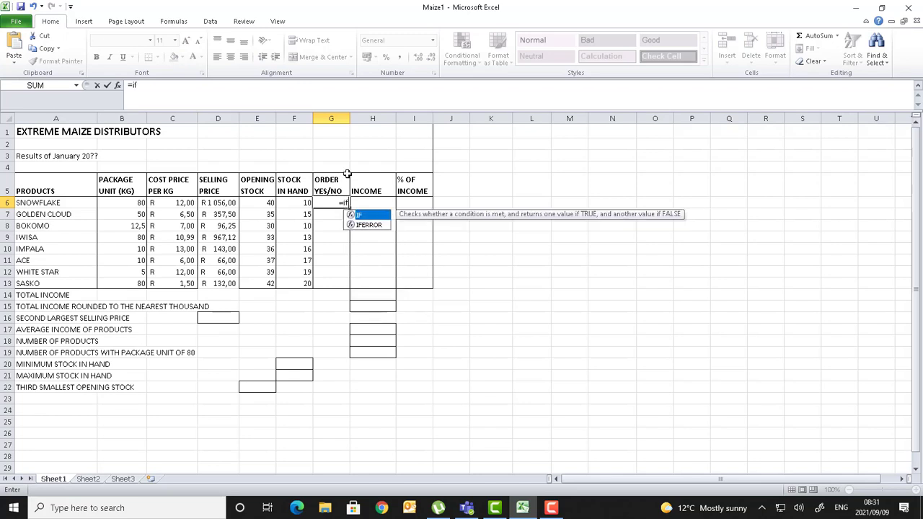
double_click(364, 215)
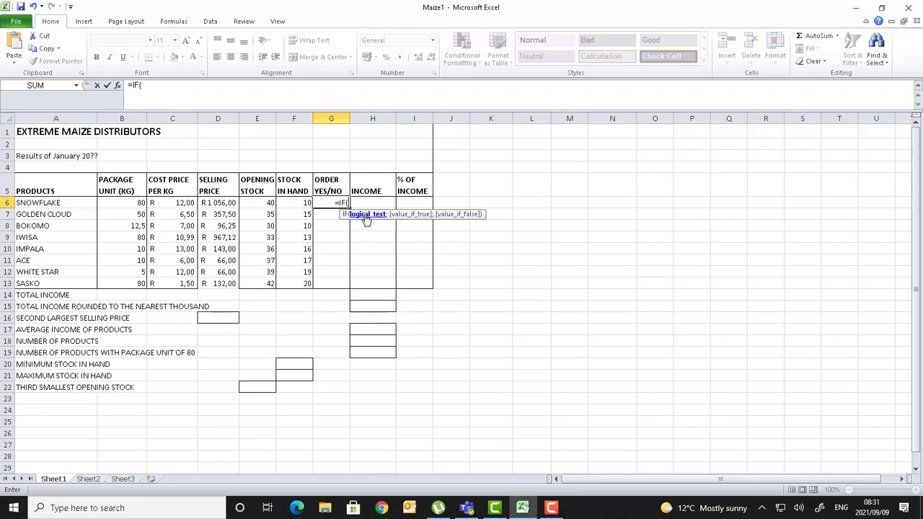
click(306, 202)
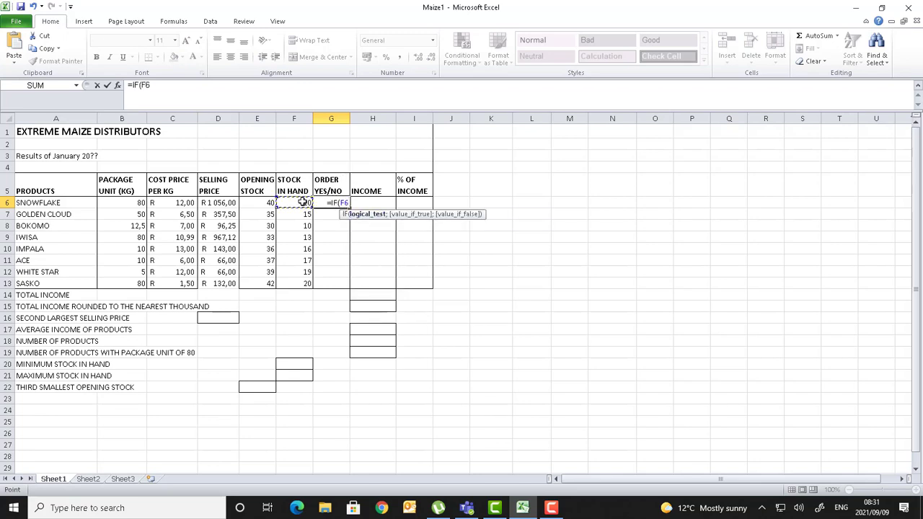
text(<)
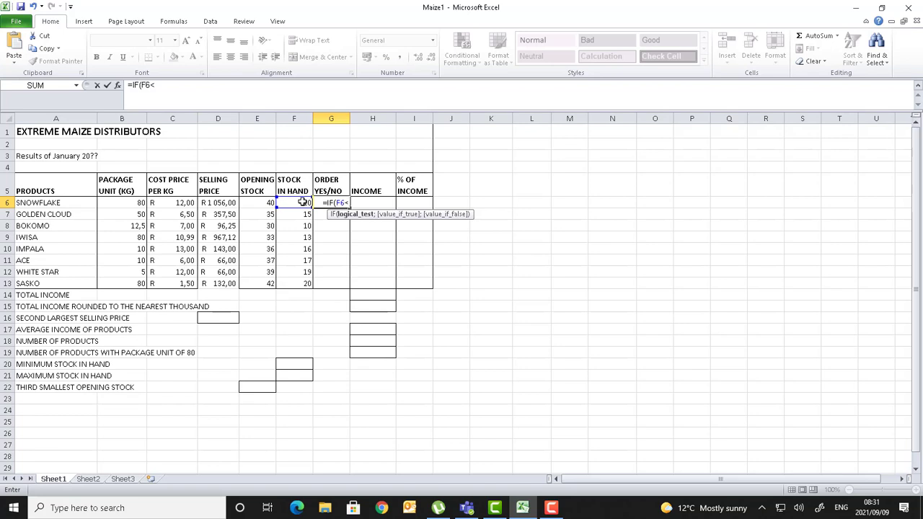
text(15)
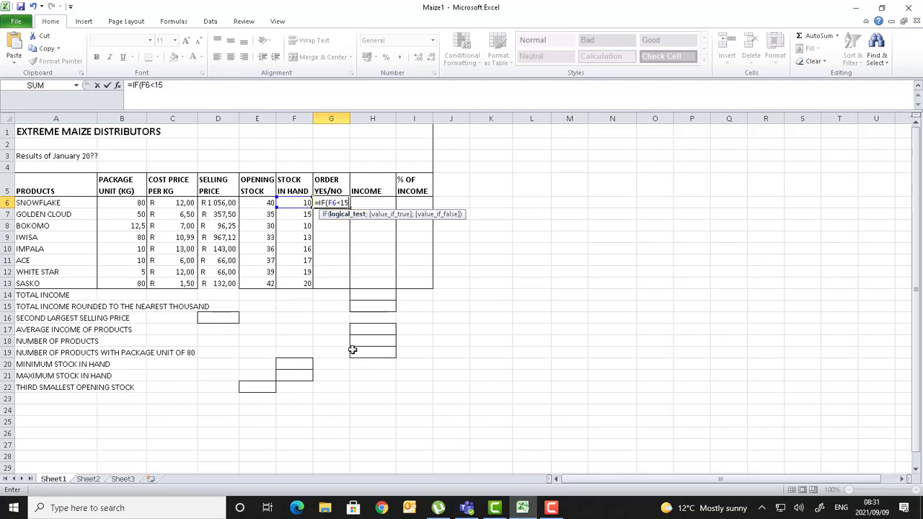
text(;)
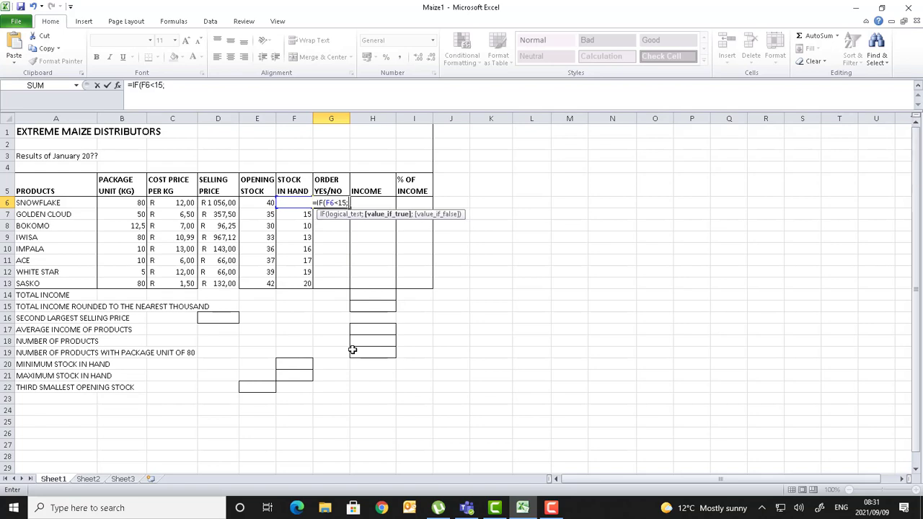
text(")
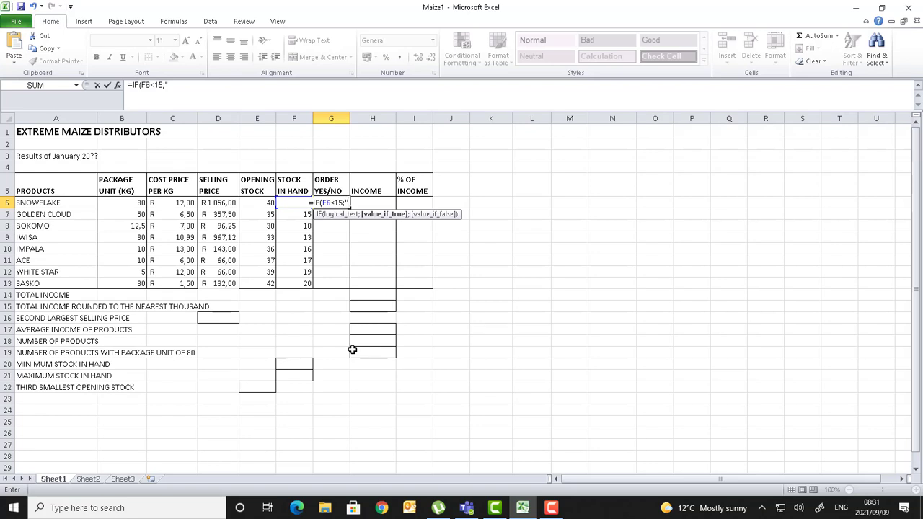
text(YES")
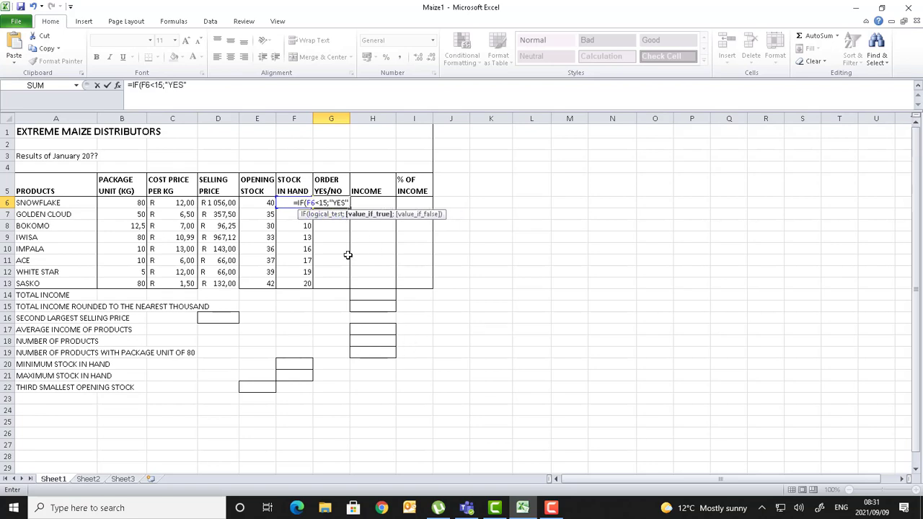
text(;)
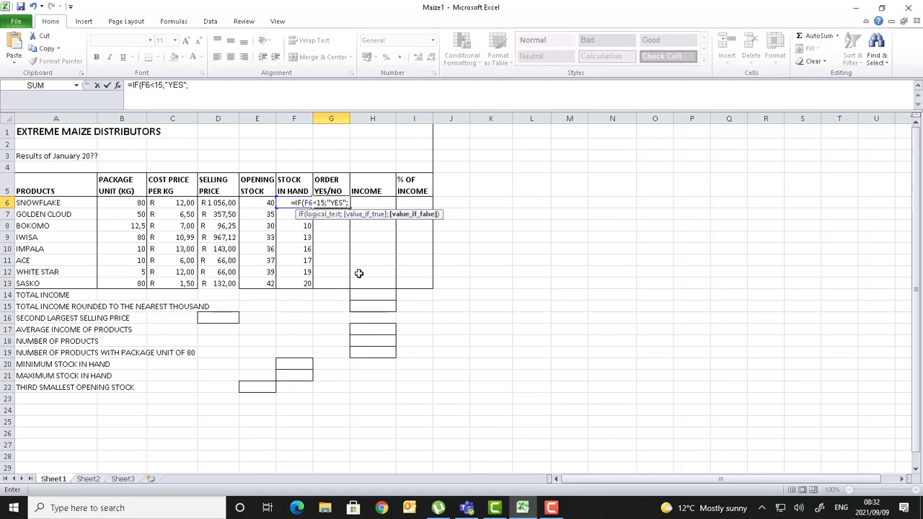
text("NO")
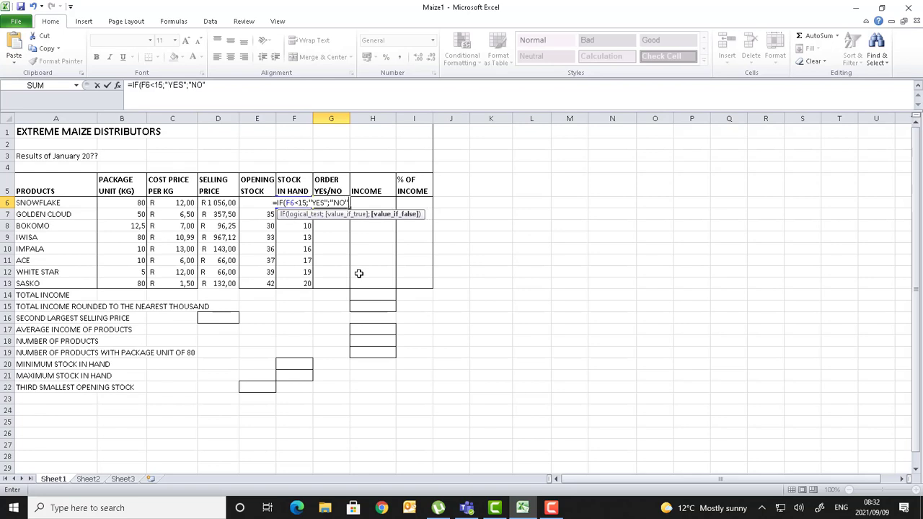
text())
key(Return)
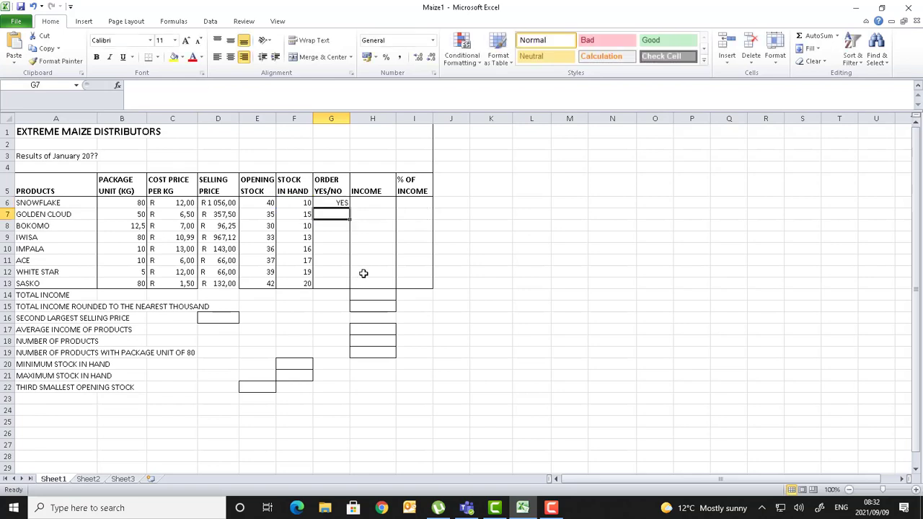
Fill the ORDER YES/NO formula from G6 down to G13 for the remaining products.
click(307, 203)
click(340, 203)
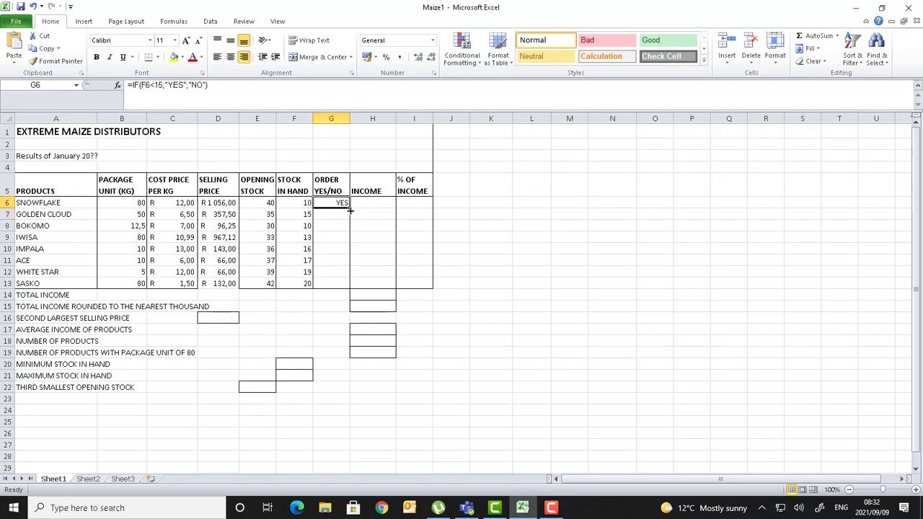
drag(351, 209, 346, 292)
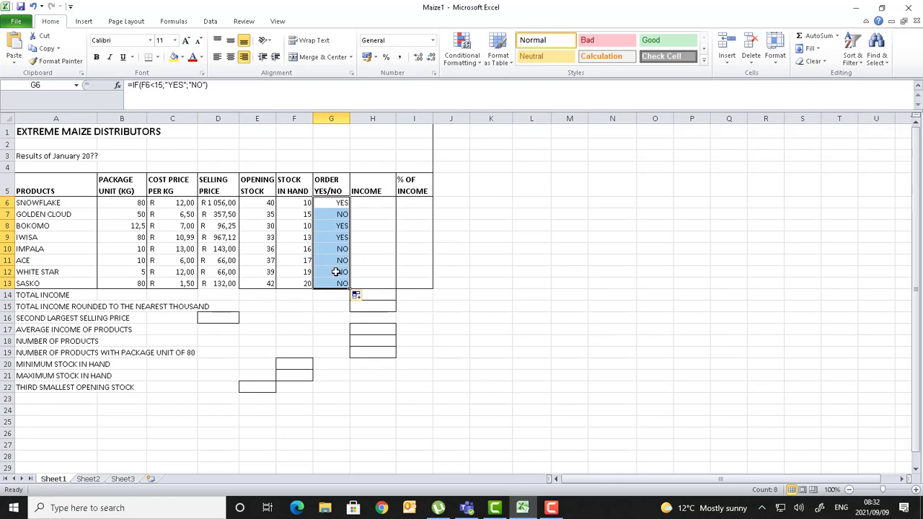
click(308, 248)
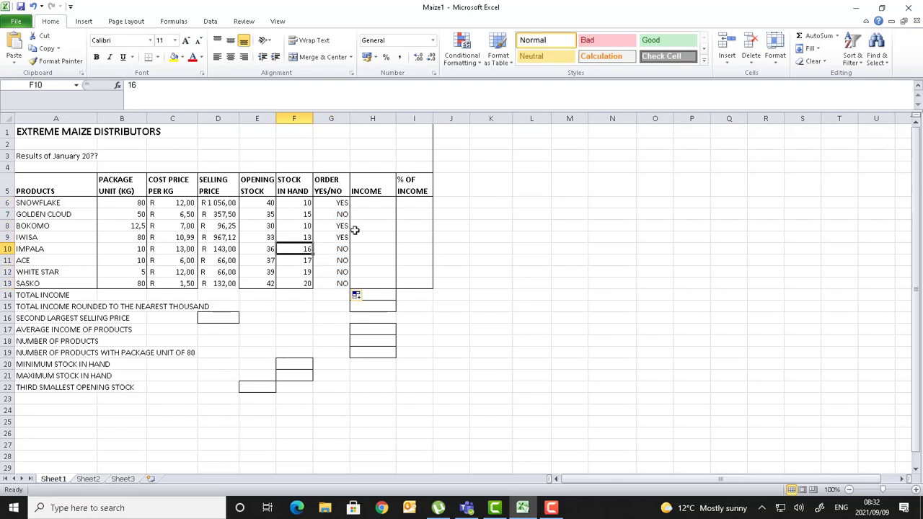
Enter the income formula =(E6-F6)*D6 for SNOWFLAKE in cell H6.
click(365, 202)
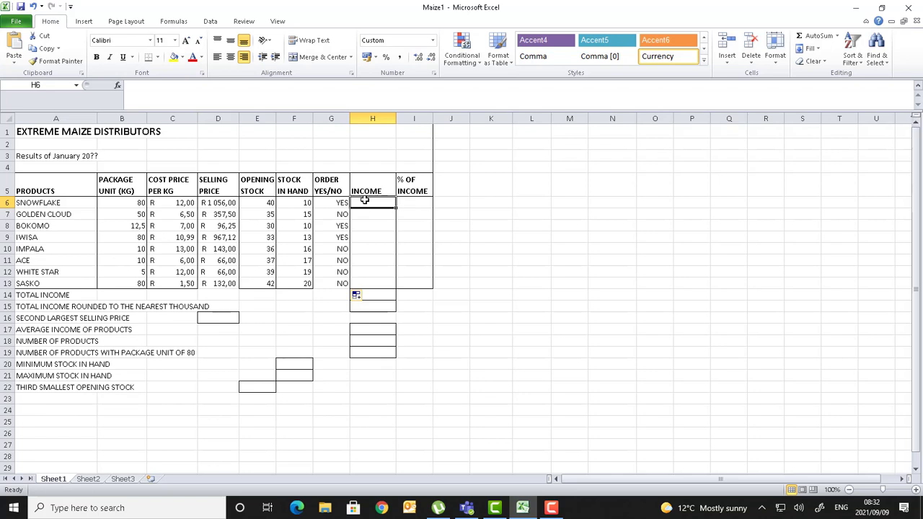
text(=)
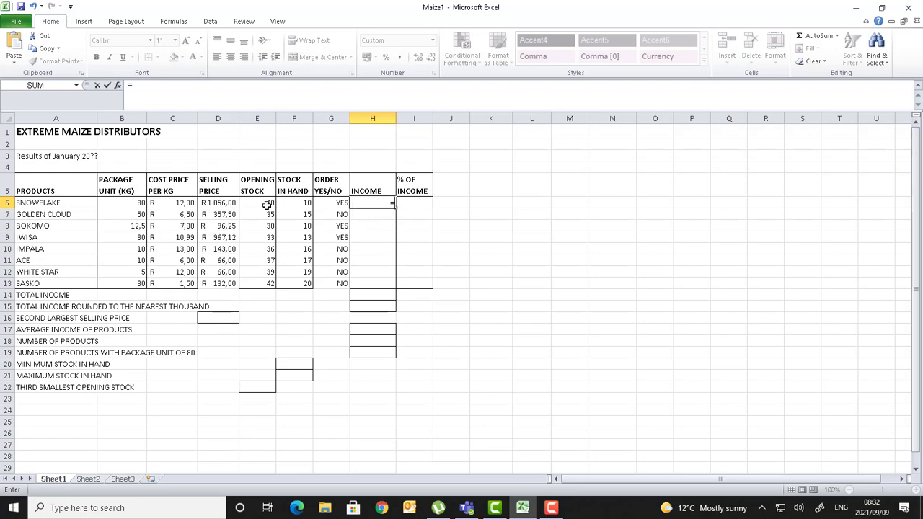
text(()
click(264, 203)
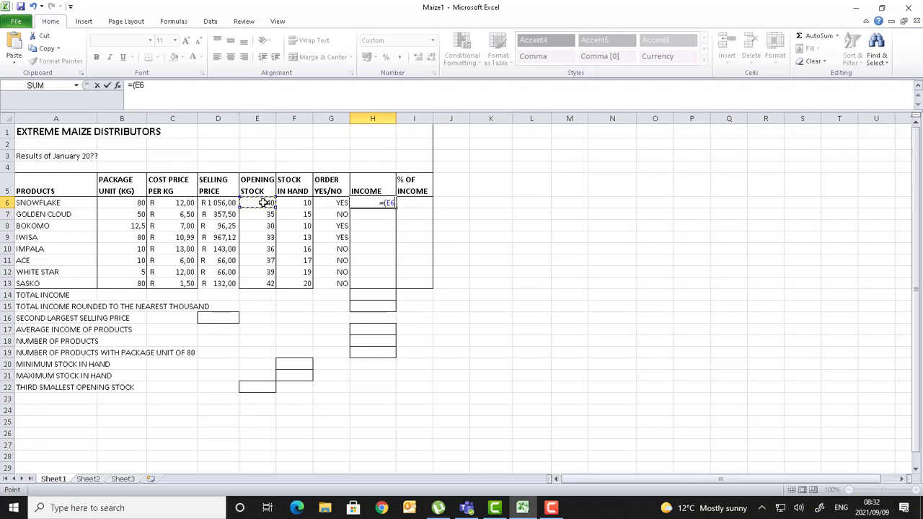
text(-)
click(299, 202)
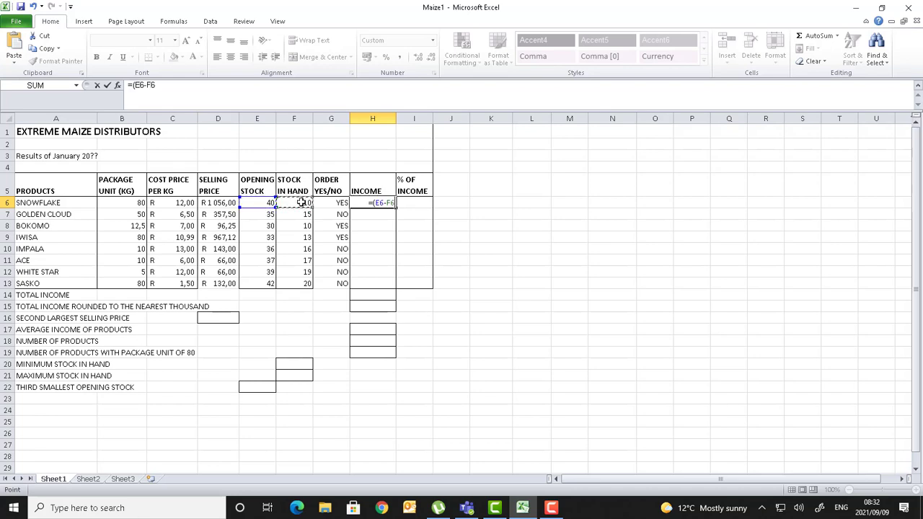
text())
text(*)
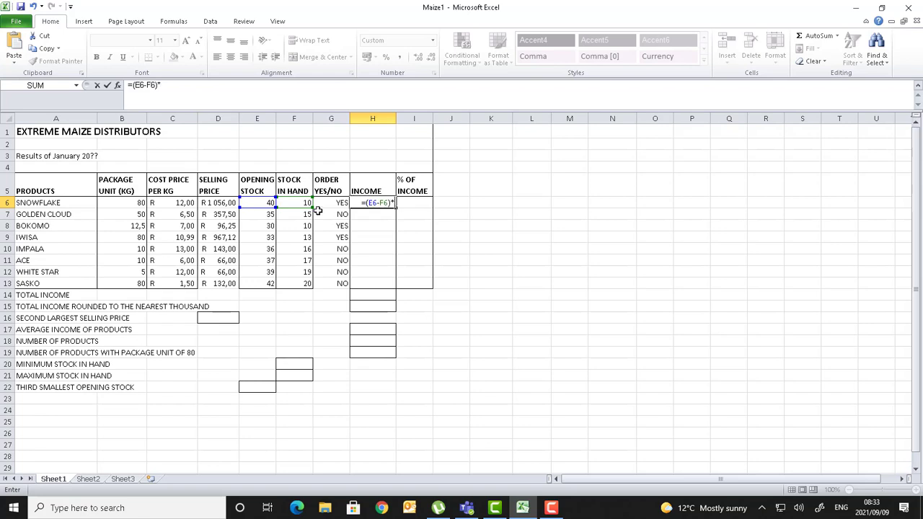
click(223, 205)
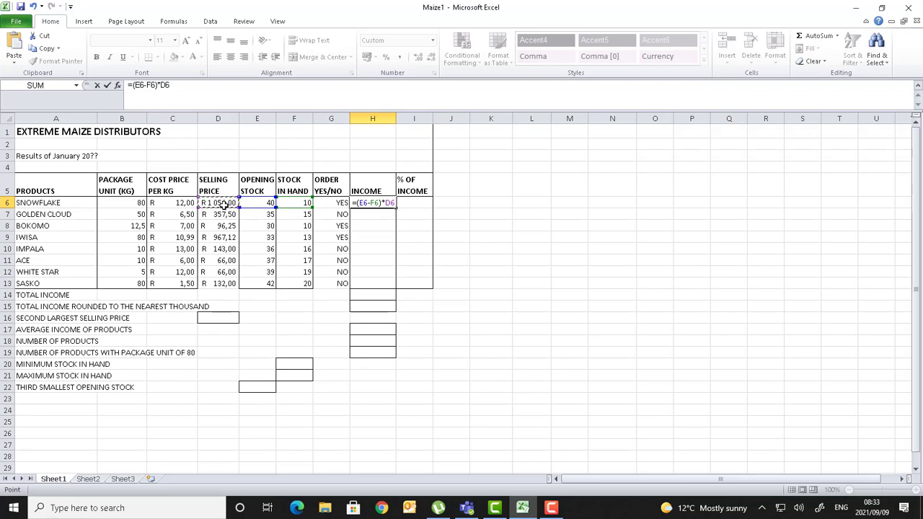
key(Return)
Fill the income formula from H6 down to H13 for the remaining products.
click(376, 202)
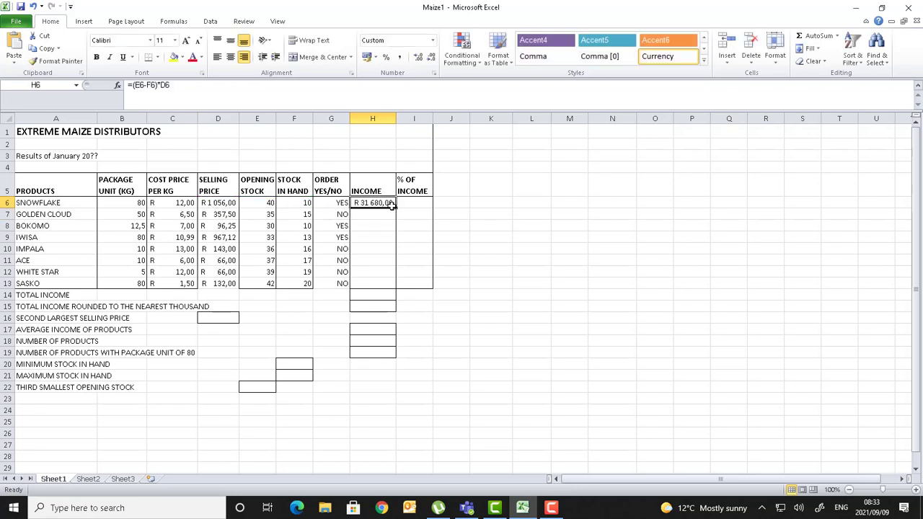
drag(396, 208, 397, 288)
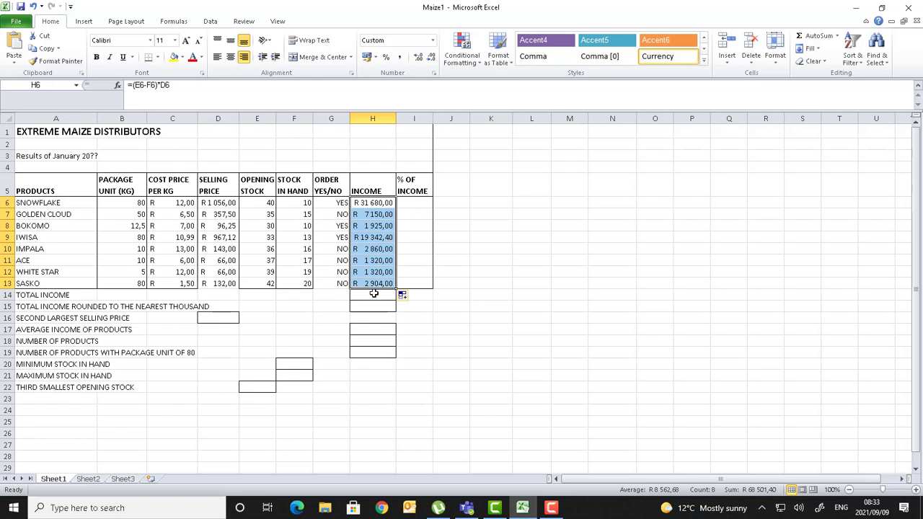
click(416, 205)
Enter =SUM(H6:H13) in H14 to calculate the total income.
click(373, 294)
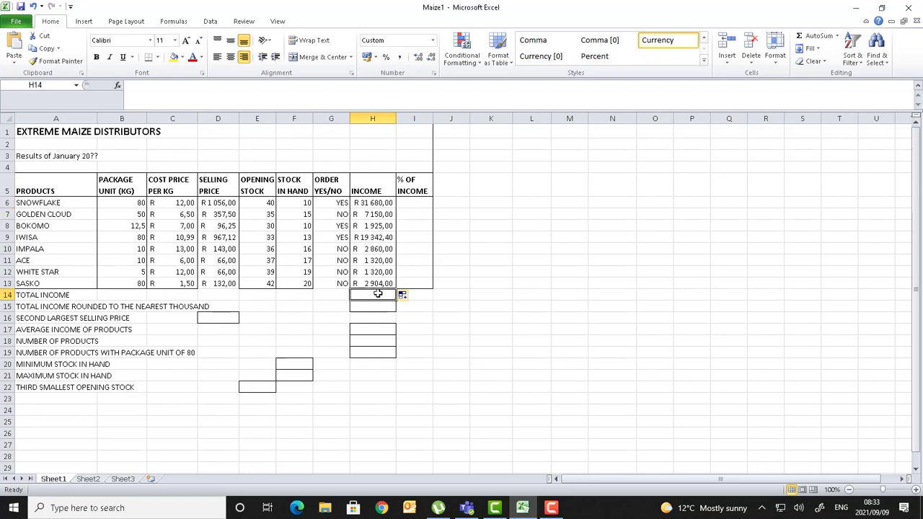
text(=)
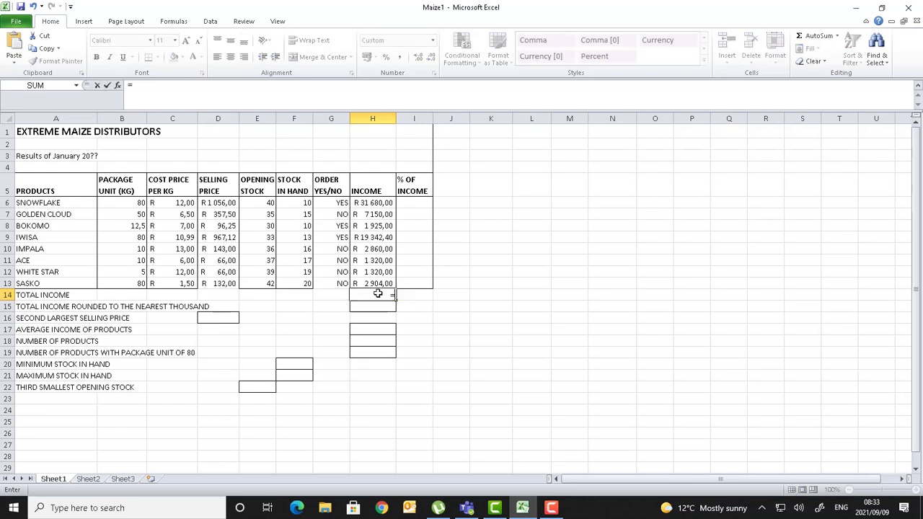
text(SU)
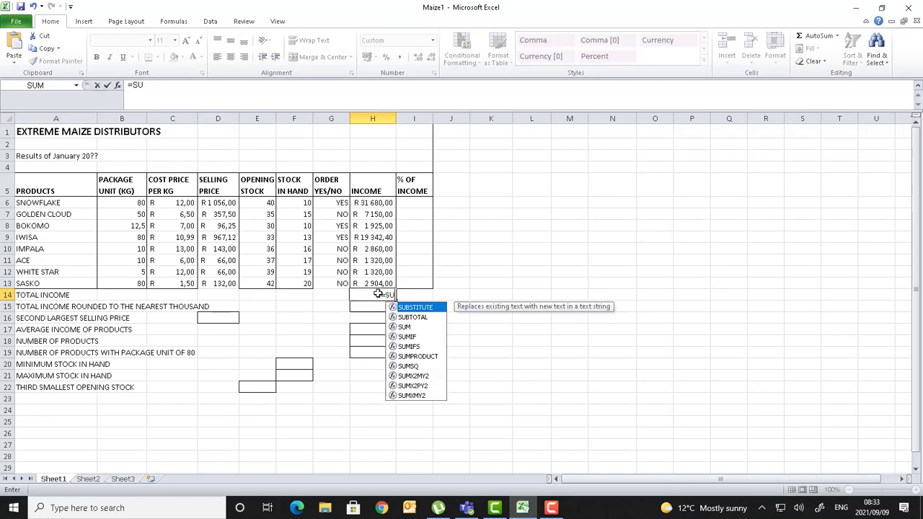
text(M()
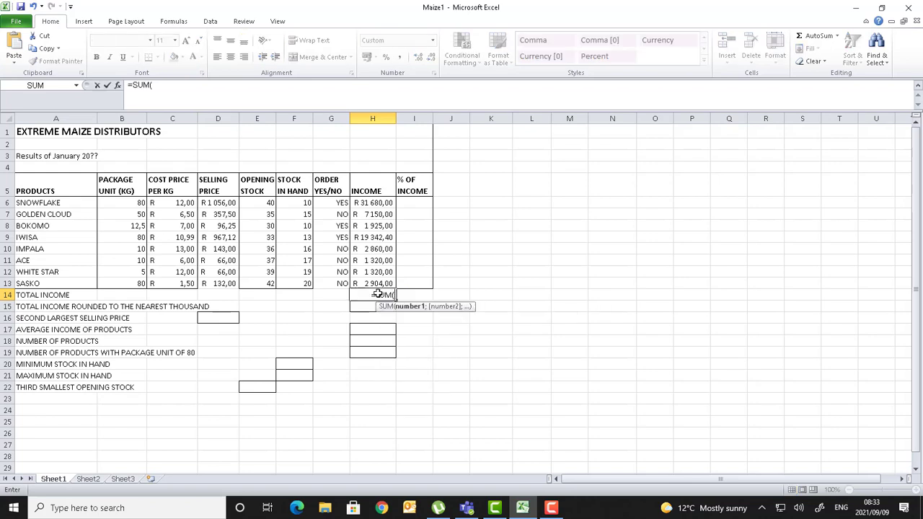
click(368, 205)
drag(368, 205, 373, 285)
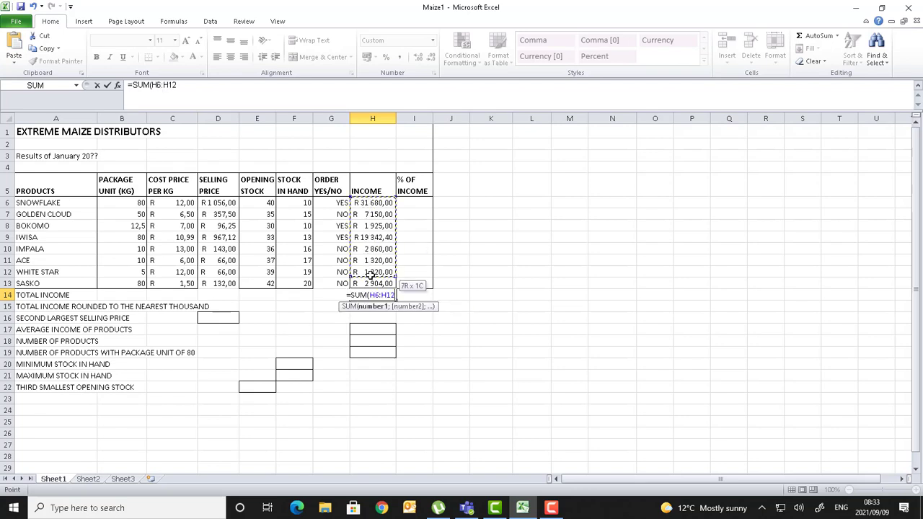
text())
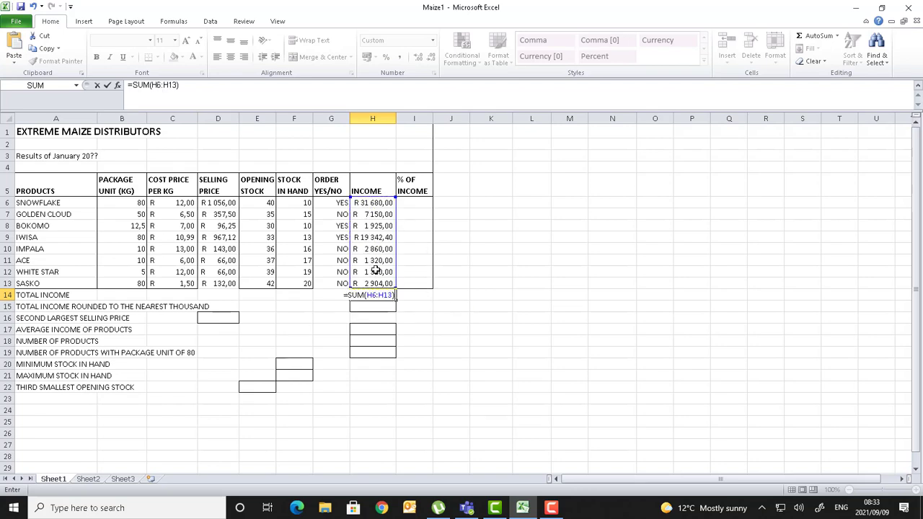
key(Return)
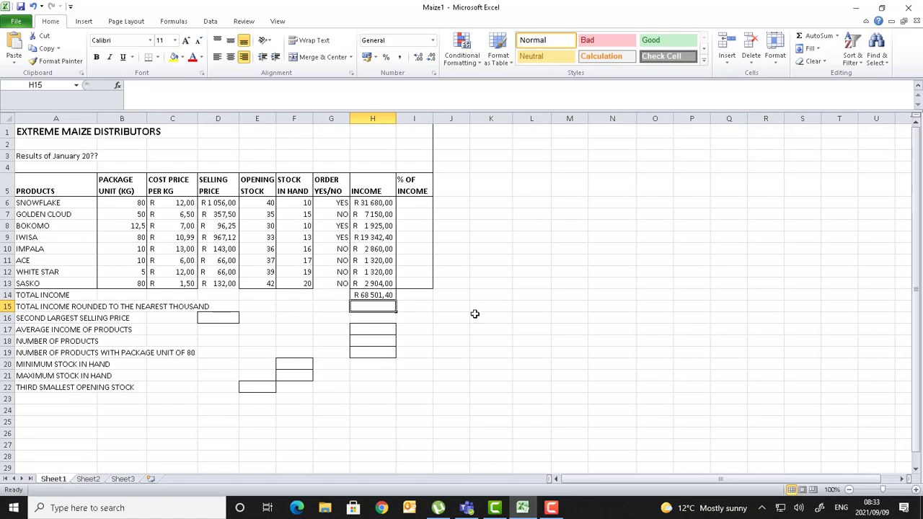
Enter =H6/$H$14 in I6 for SNOWFLAKE's percentage of income and fill the formula down to I13.
click(408, 203)
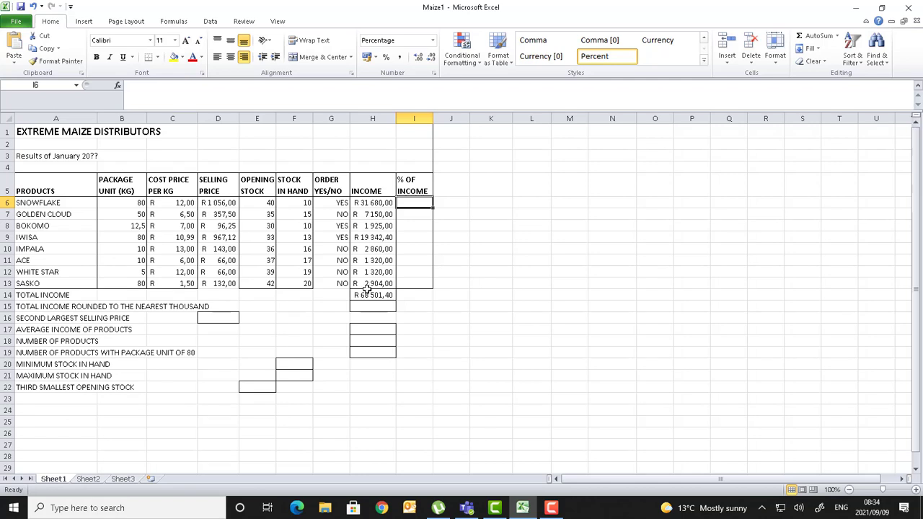
text(=)
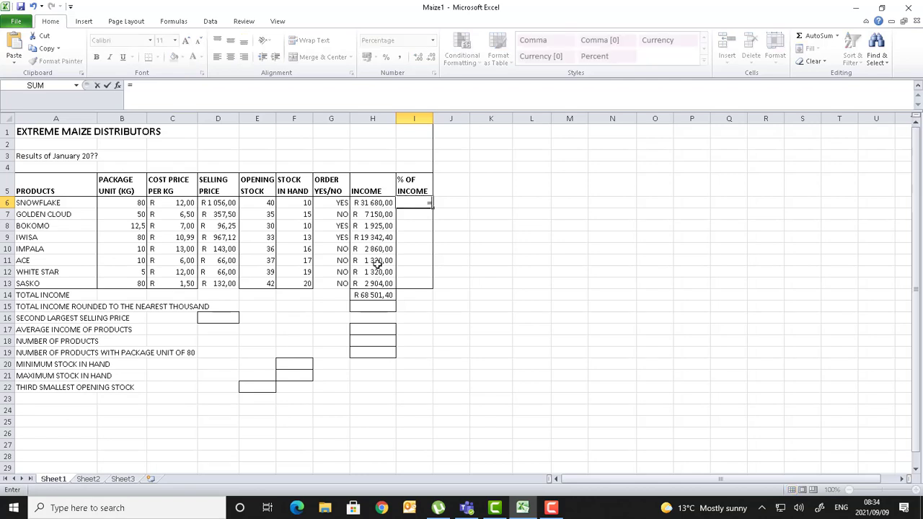
click(380, 202)
text(/)
click(373, 295)
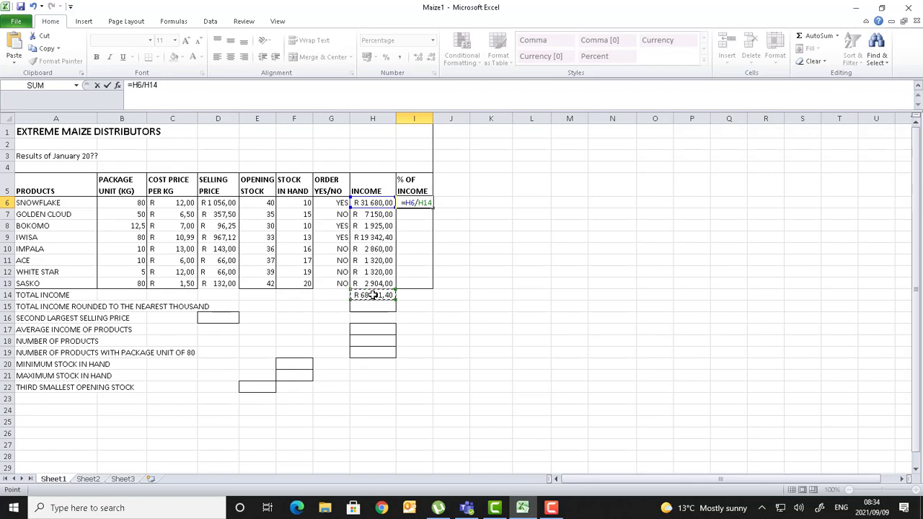
key(F4)
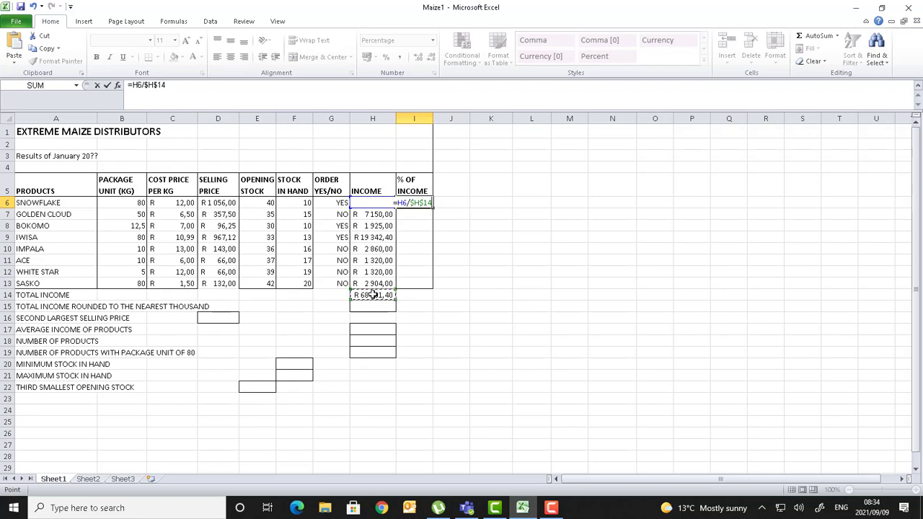
key(ctrl+Return)
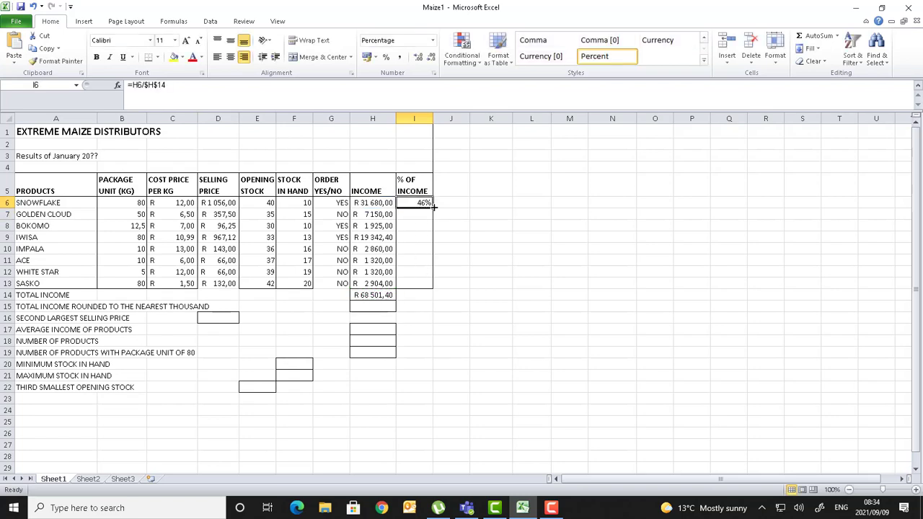
drag(433, 208, 430, 286)
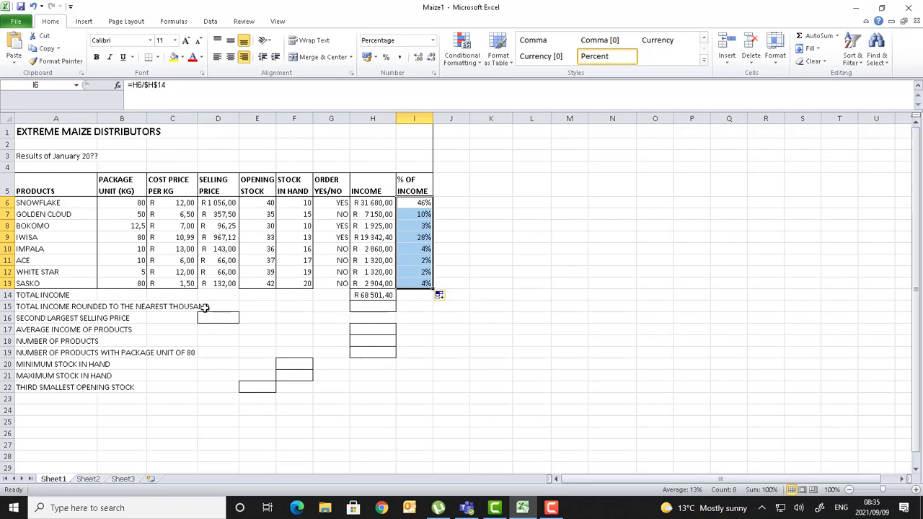
Enter =ROUND(H14;0) in H15 for the rounded total income.
click(367, 307)
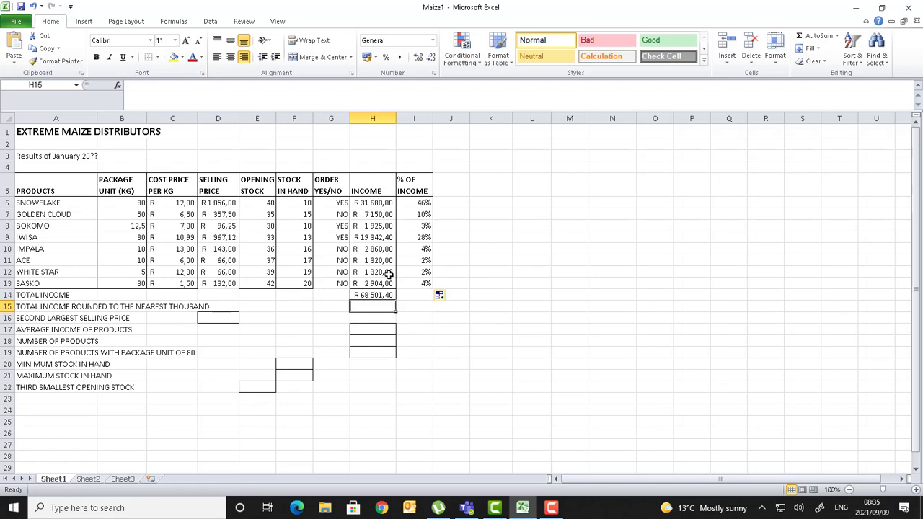
text(=ROUN)
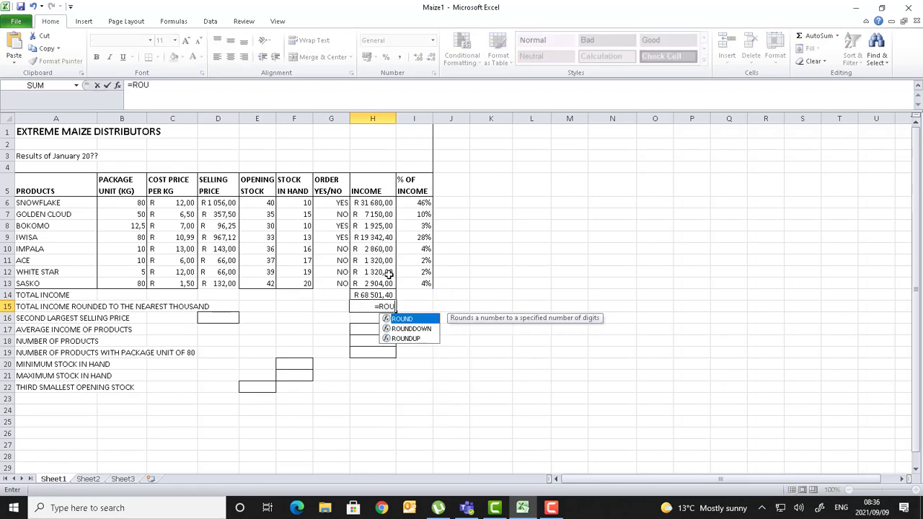
double_click(407, 319)
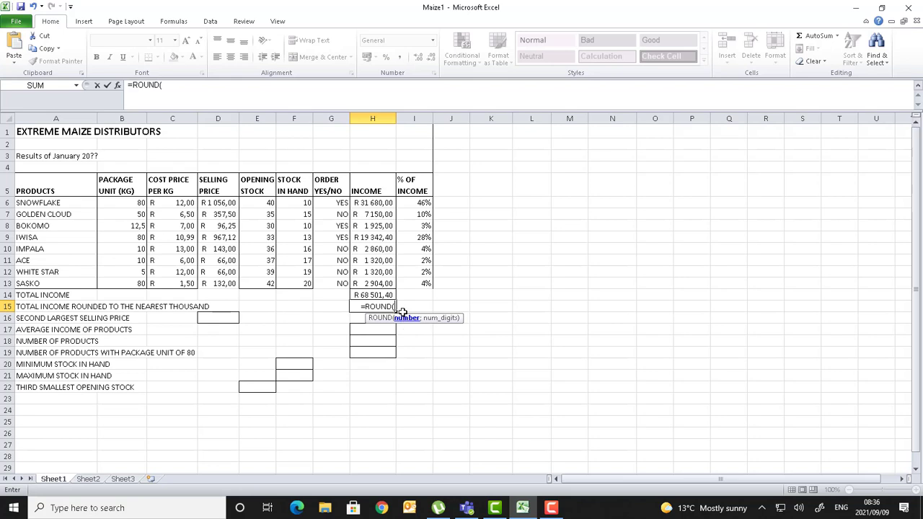
click(370, 295)
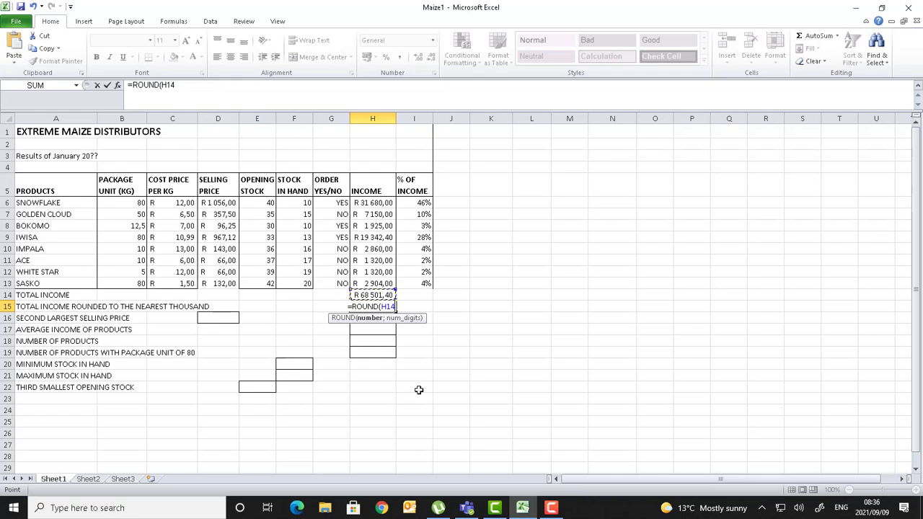
text(;0)
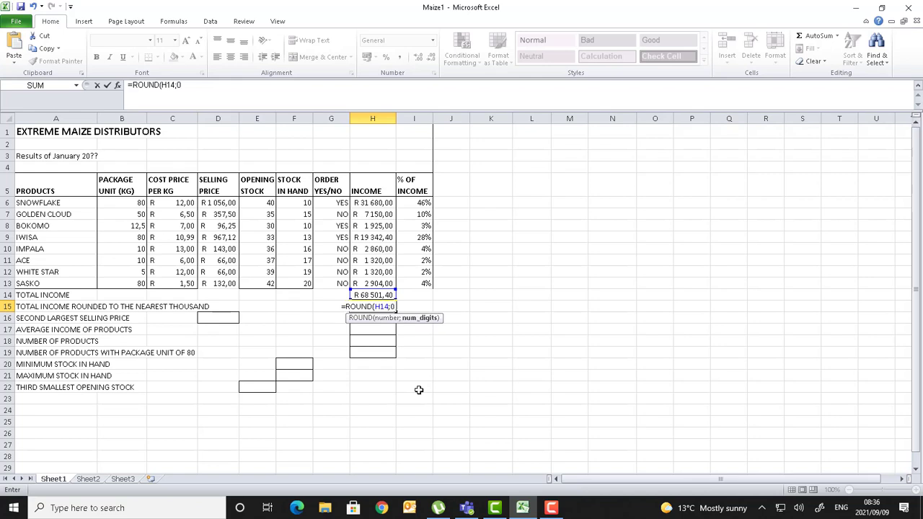
text())
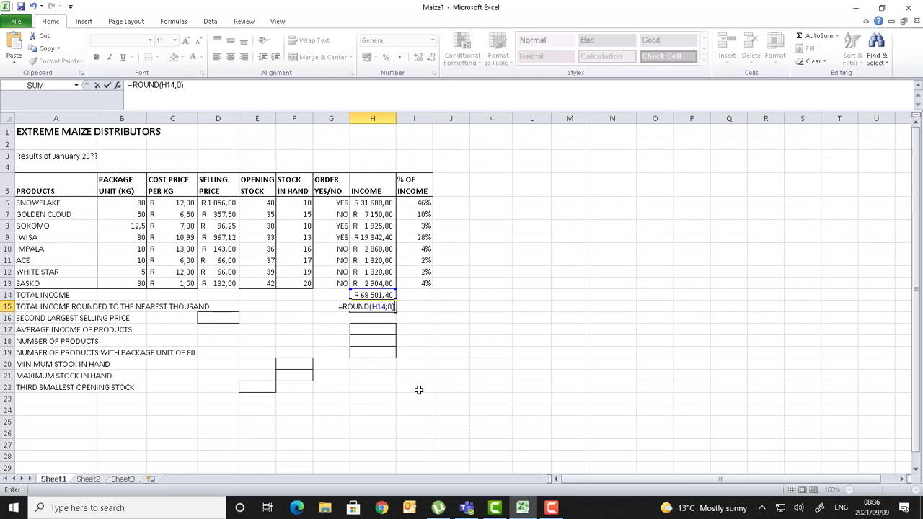
key(Return)
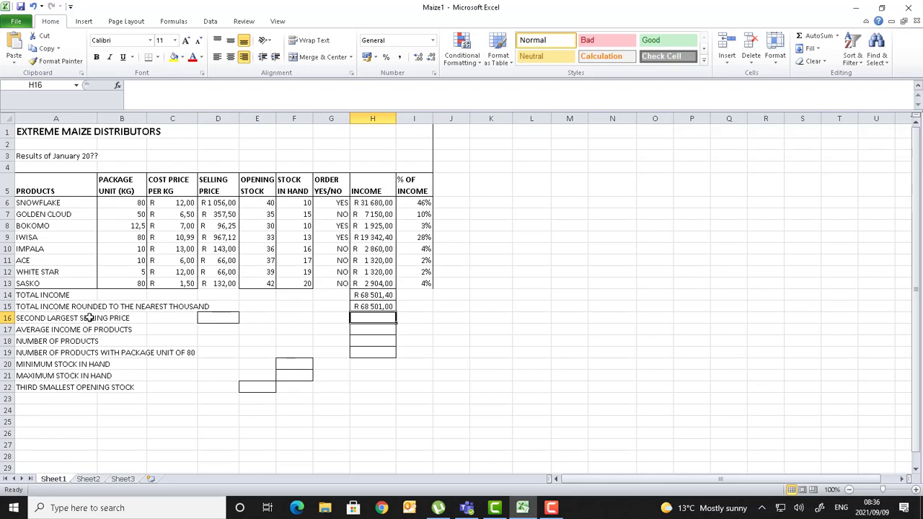
Enter =LARGE(D6:D13;2) in D16 to find the second largest selling price.
click(225, 318)
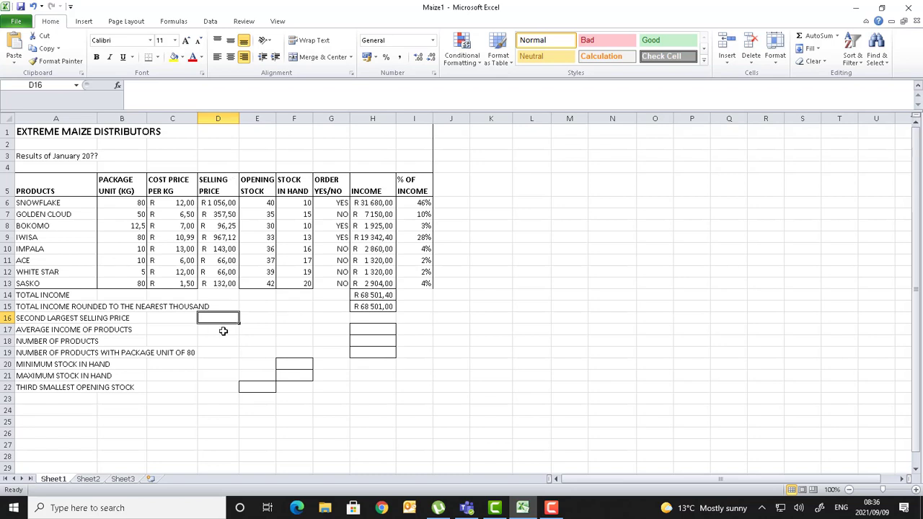
text(=LAR)
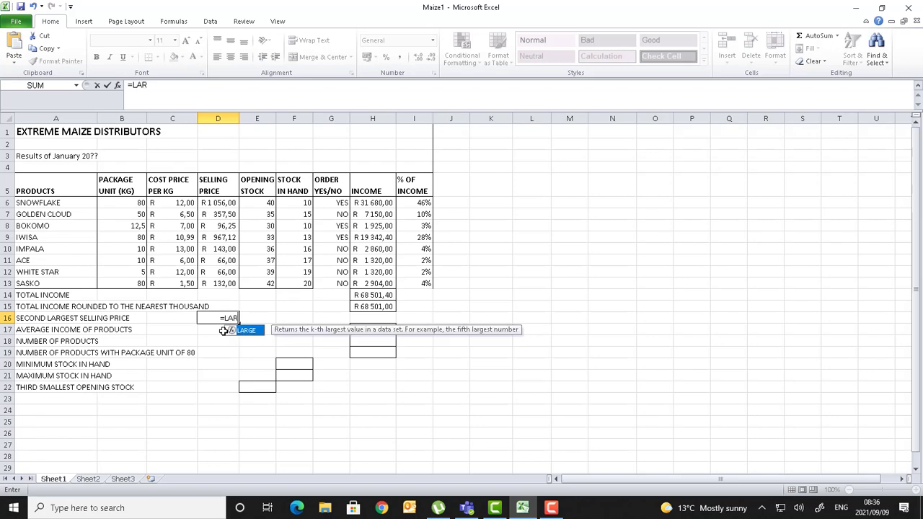
text(GE()
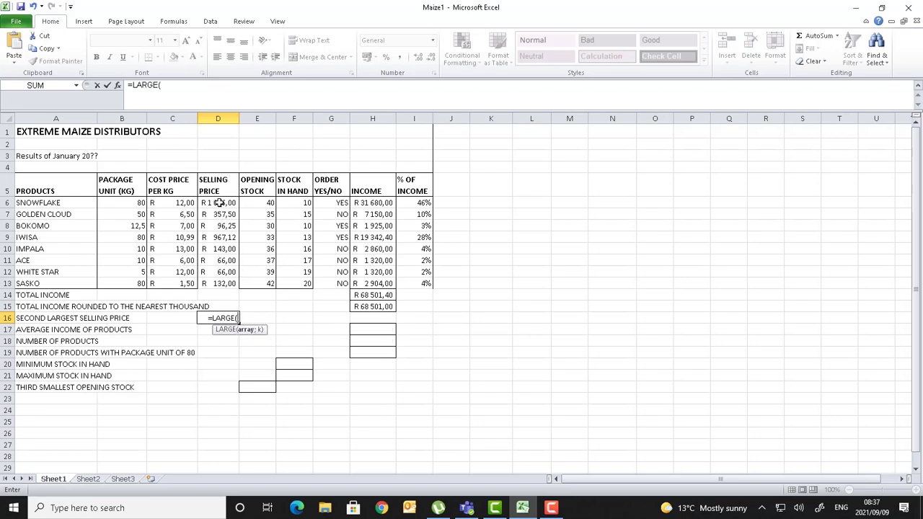
drag(223, 202, 226, 283)
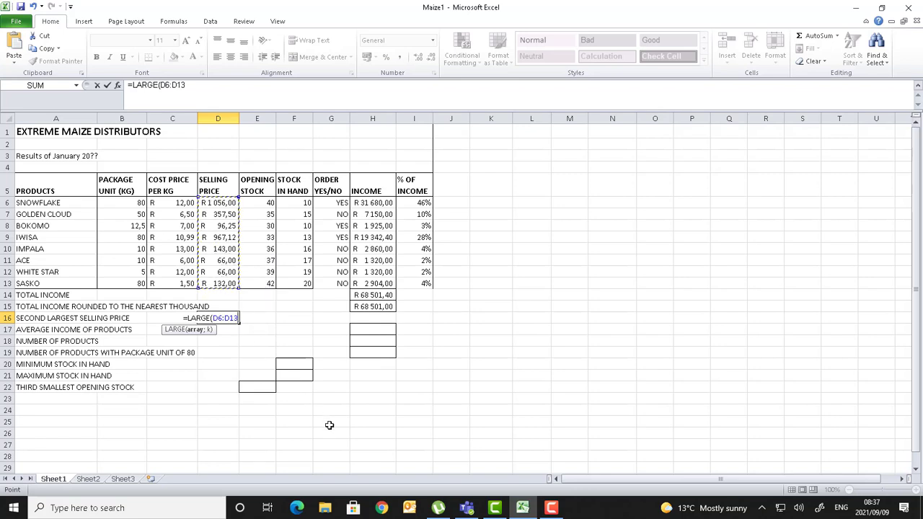
text(;)
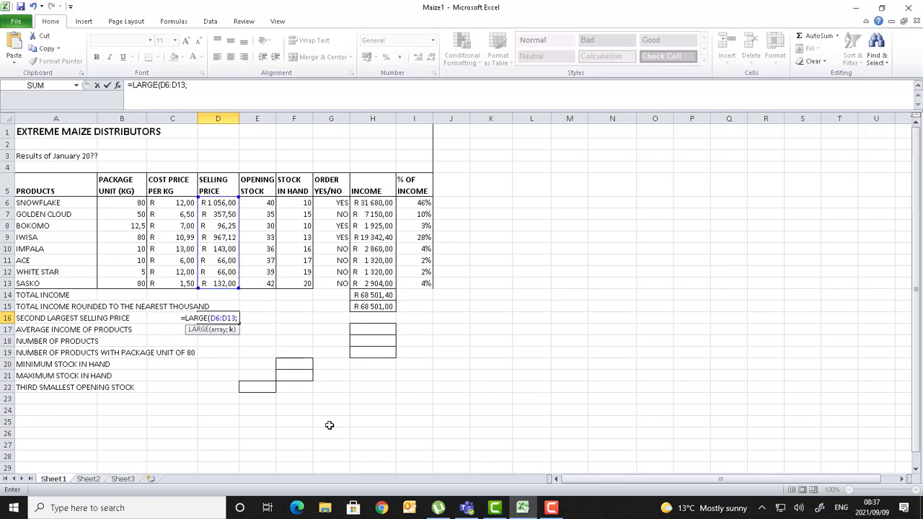
text(2))
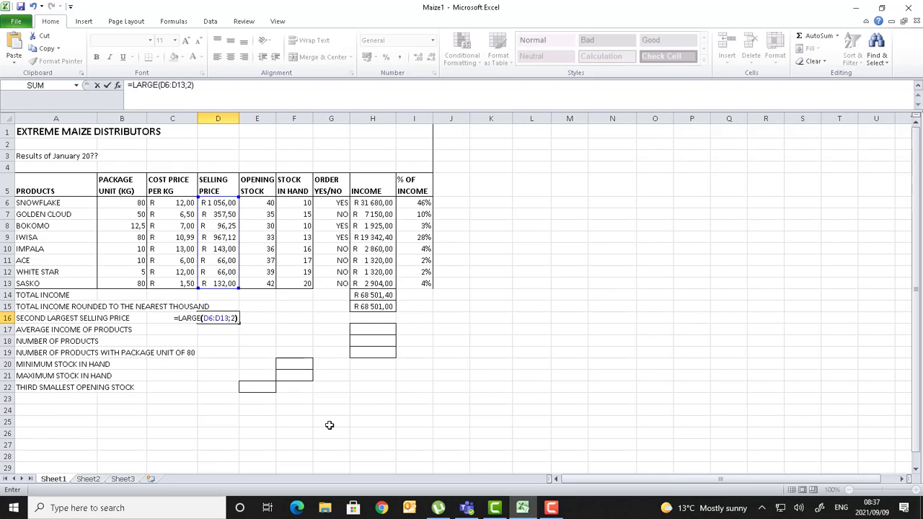
key(Return)
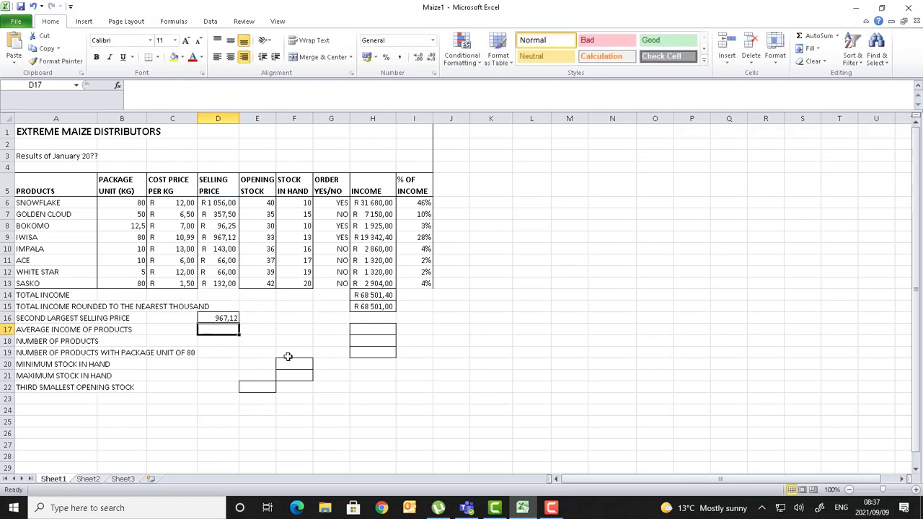
Enter =AVERAGE(H6:H13) in H17 to calculate the average income of the products.
click(359, 330)
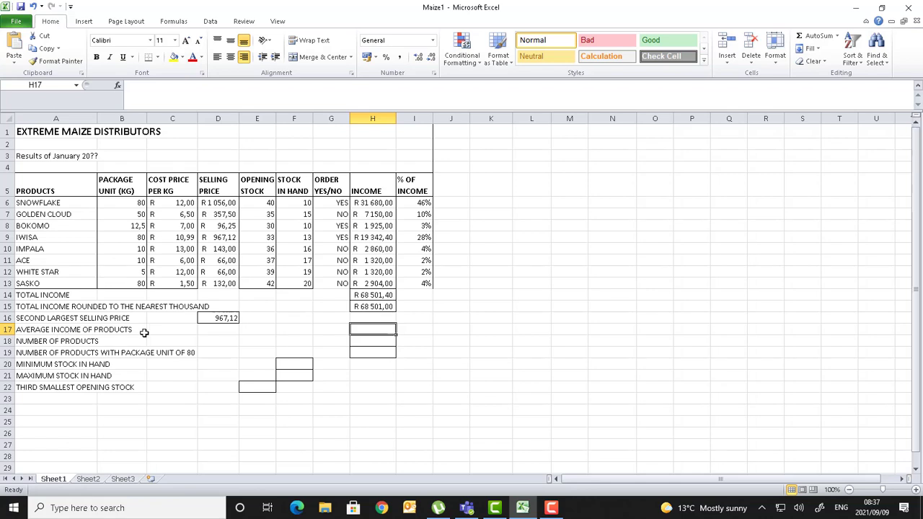
text(=AVERA)
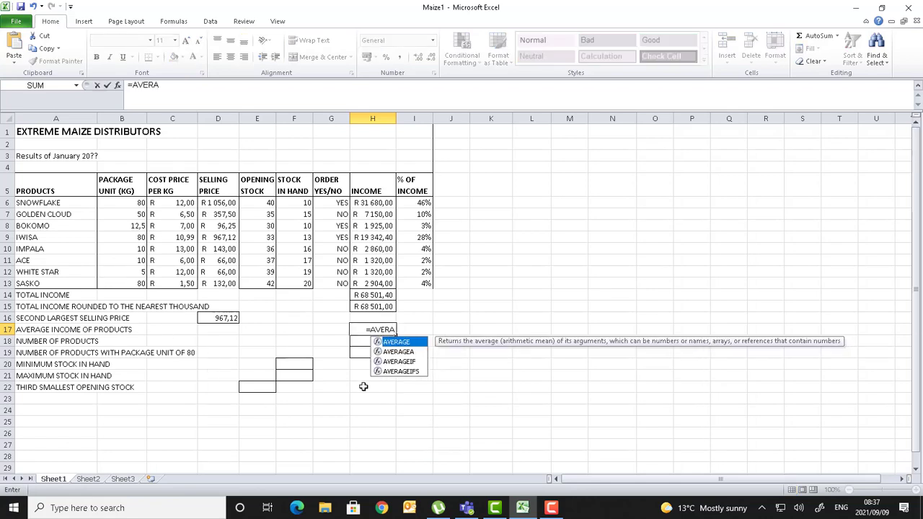
double_click(393, 343)
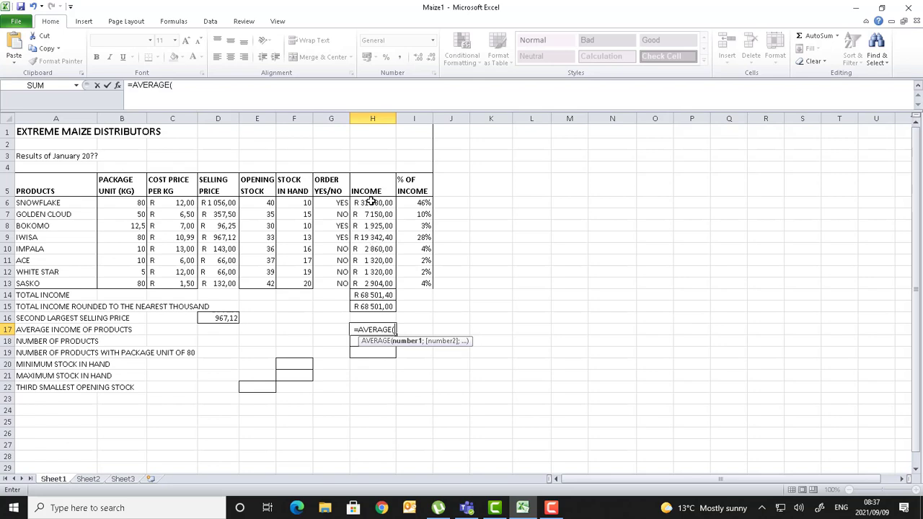
drag(372, 203, 377, 281)
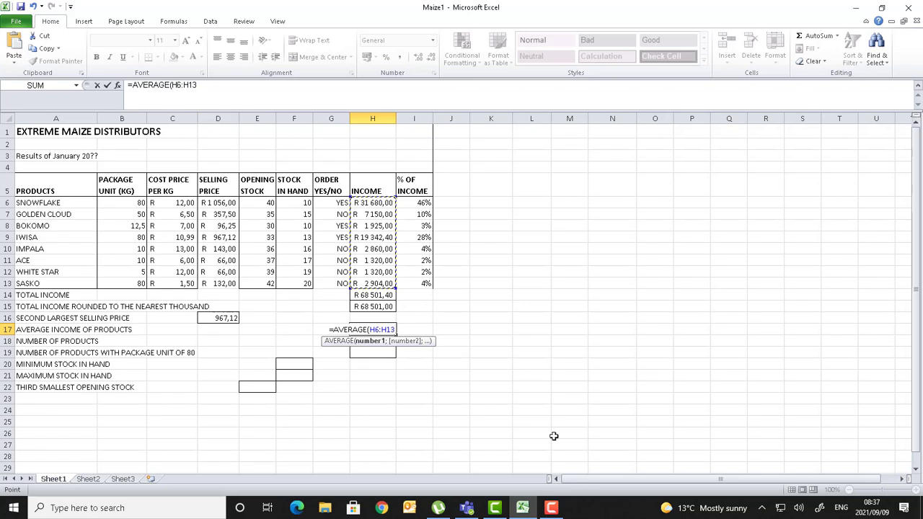
text())
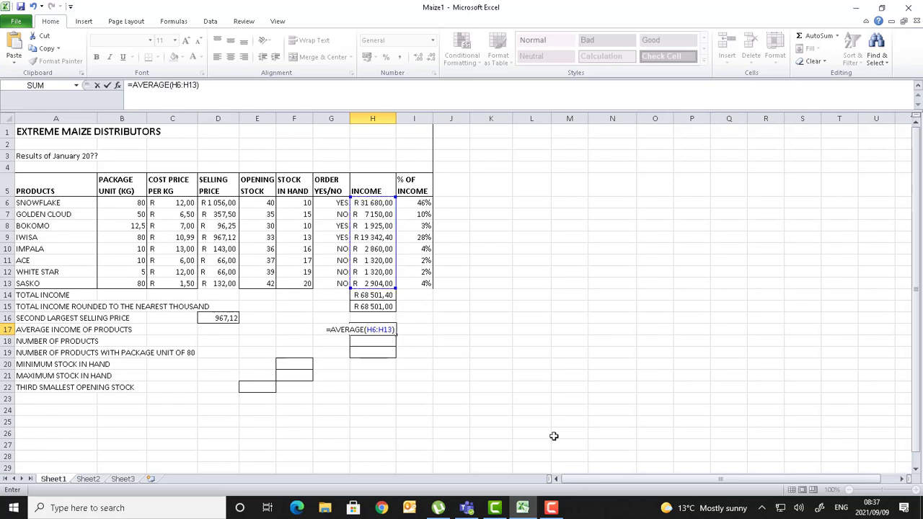
key(Return)
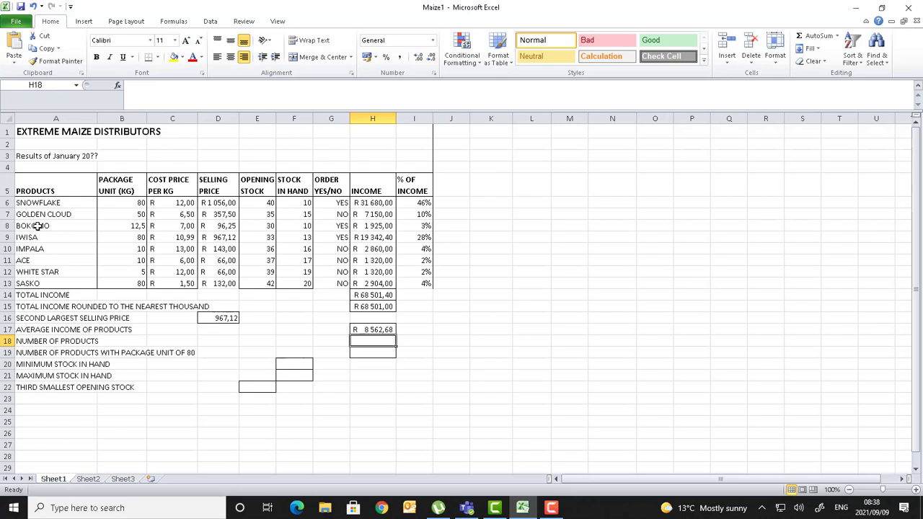
Enter =COUNTA(A6:A13) in H18 to count the number of products.
text(=COUNTA)
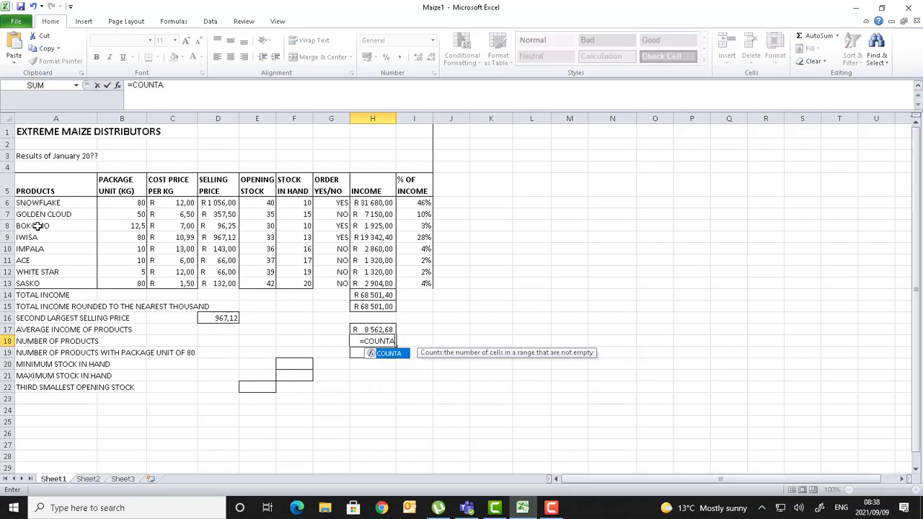
double_click(393, 354)
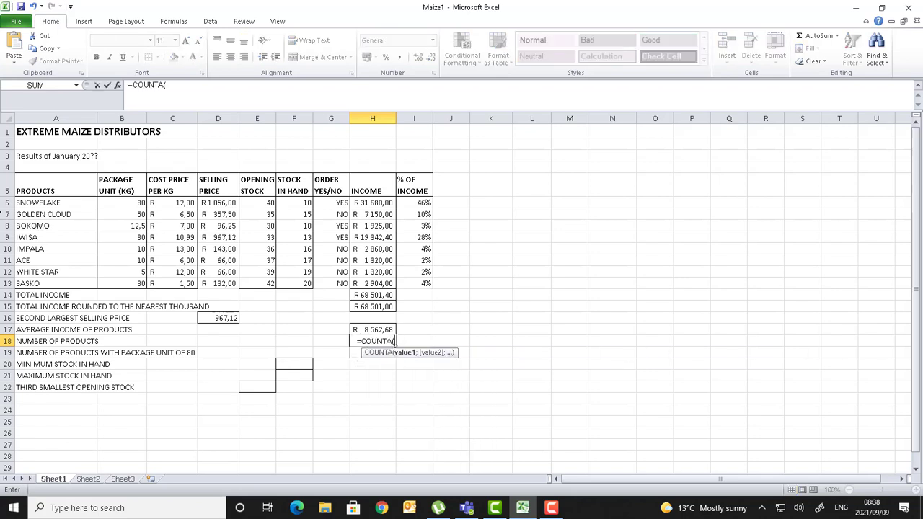
drag(32, 203, 32, 282)
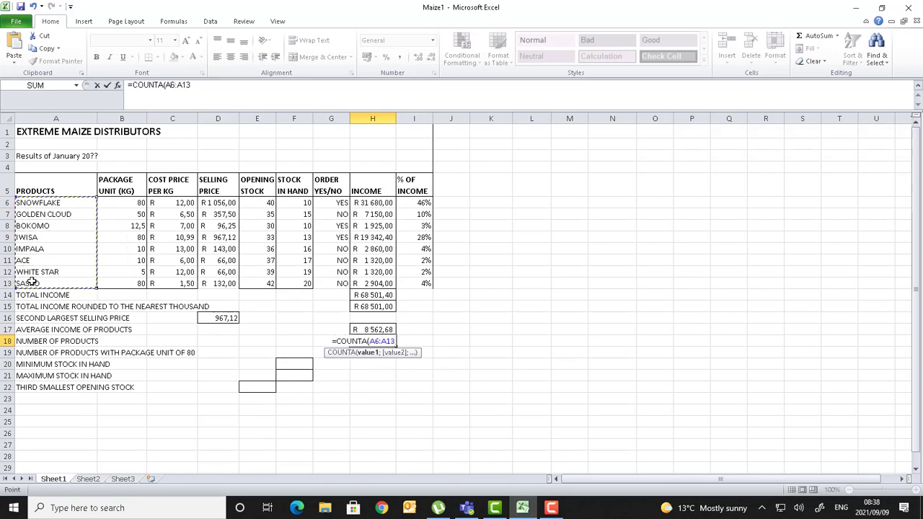
text())
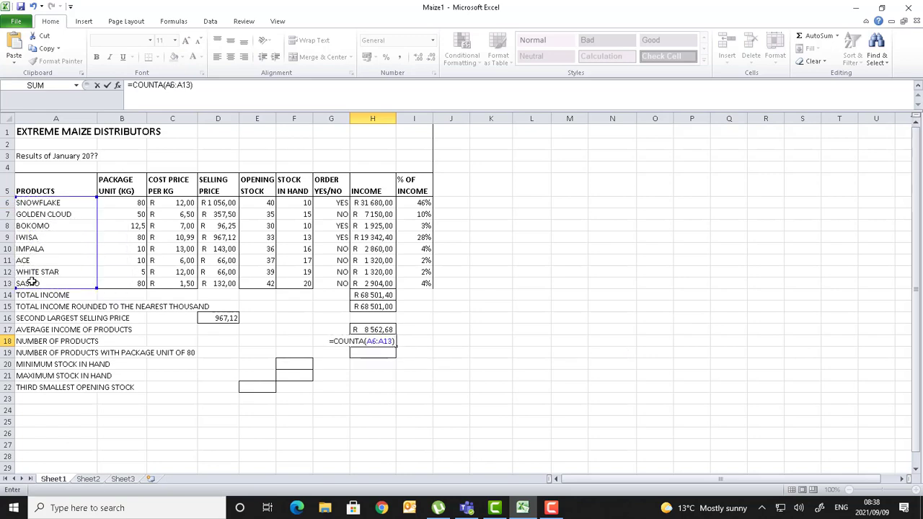
key(Return)
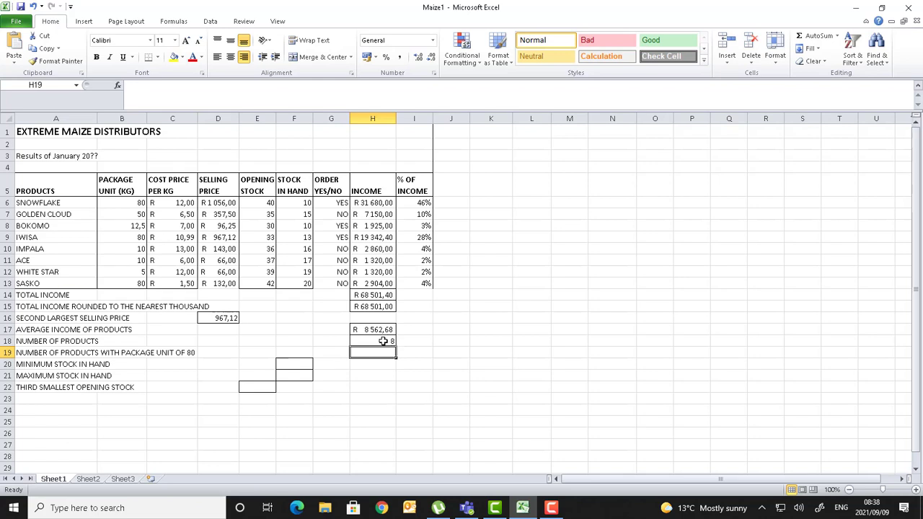
click(383, 341)
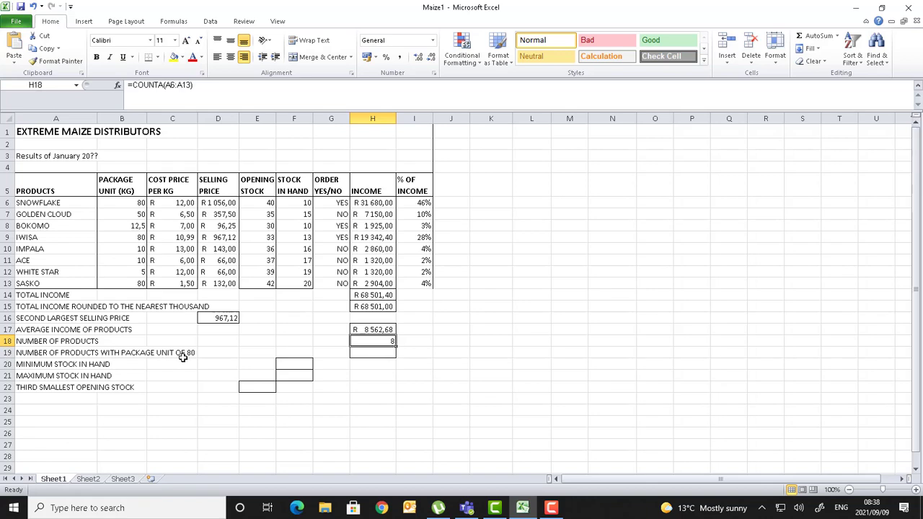
Enter =COUNTIF(B6:B13;"=80") in H19 to count the products with a package unit of 80, and check it against the matching rows.
click(365, 354)
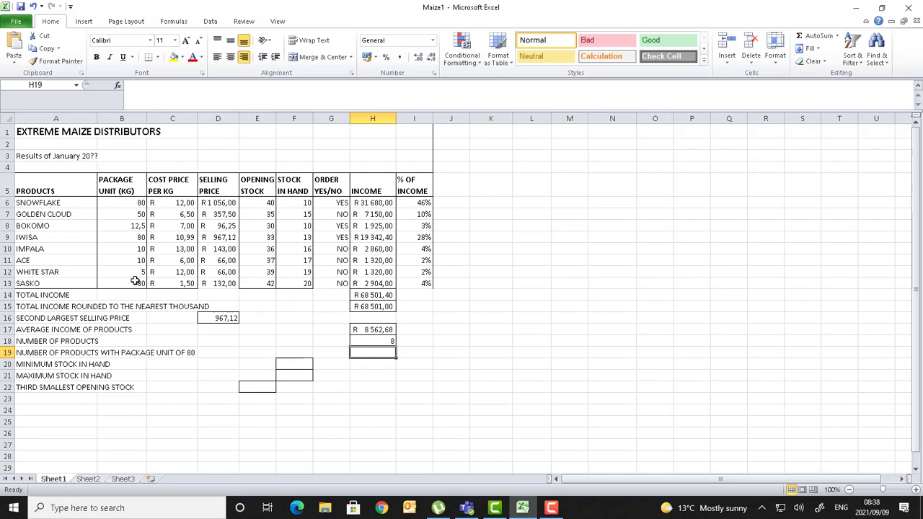
text(=COU)
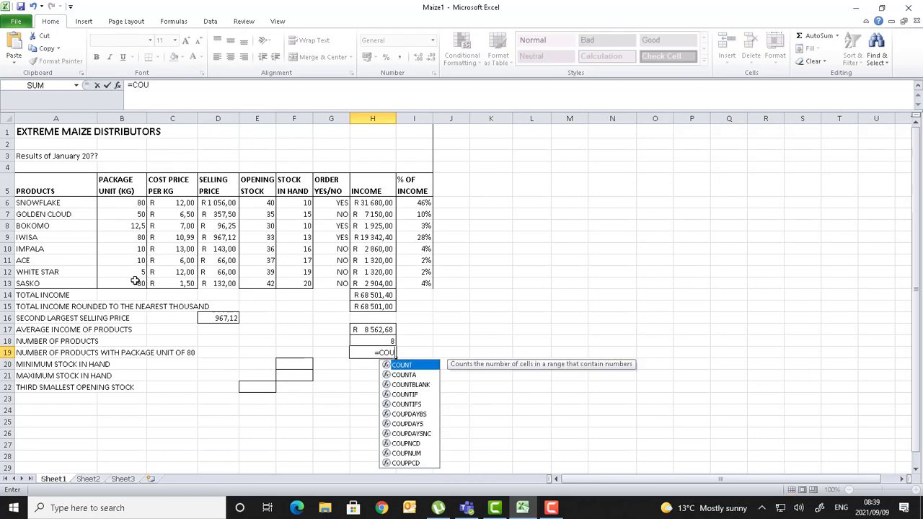
text(NT)
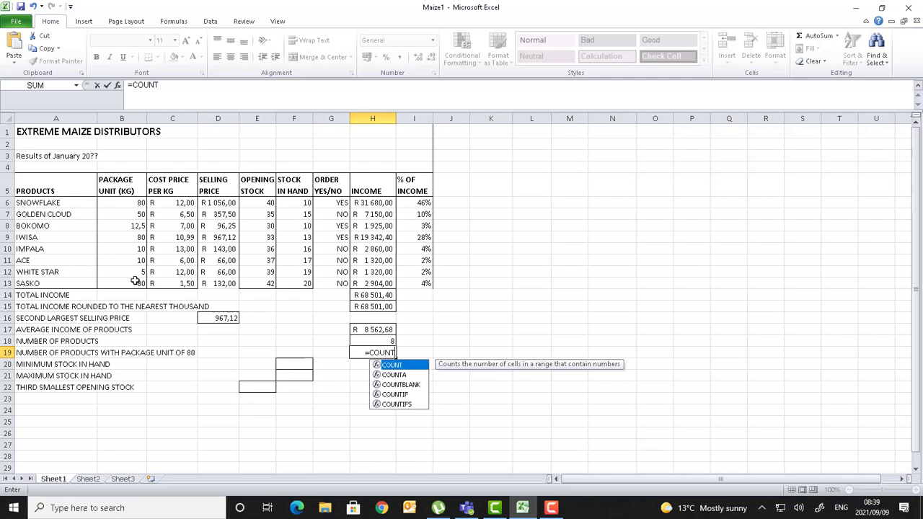
double_click(398, 394)
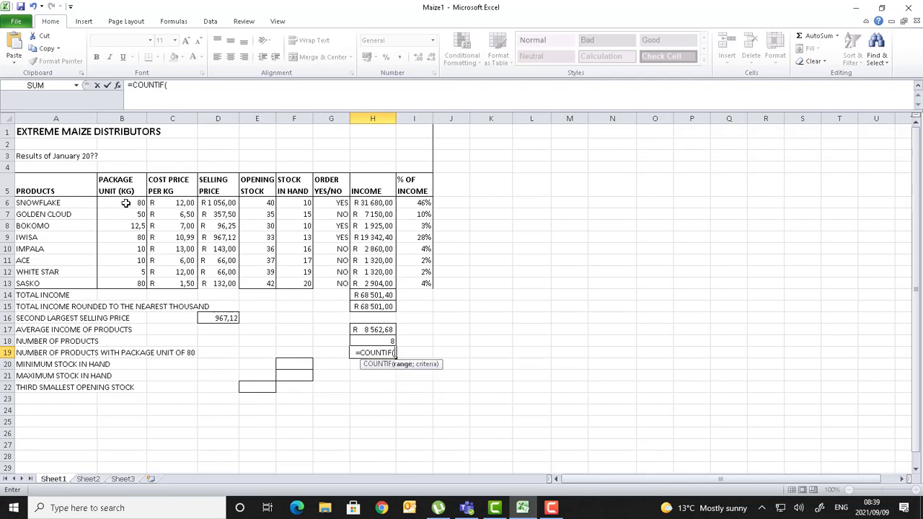
drag(126, 203, 127, 281)
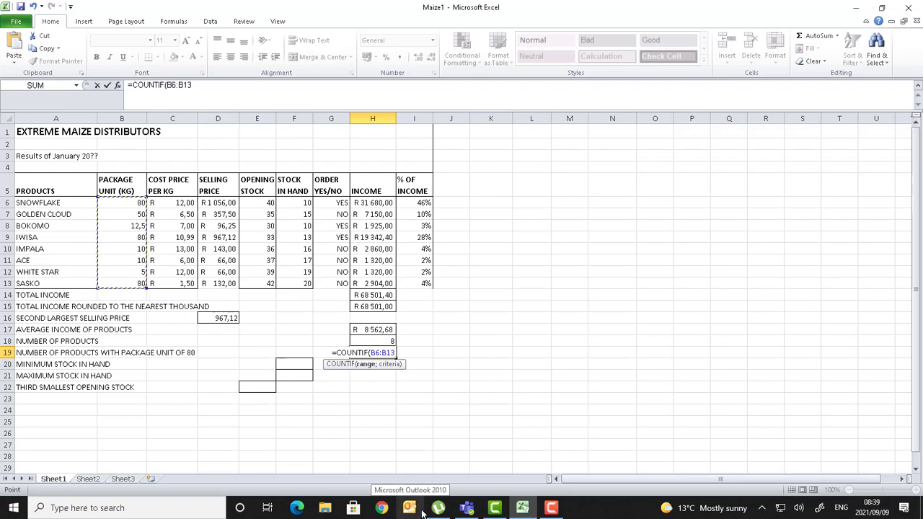
text(;")
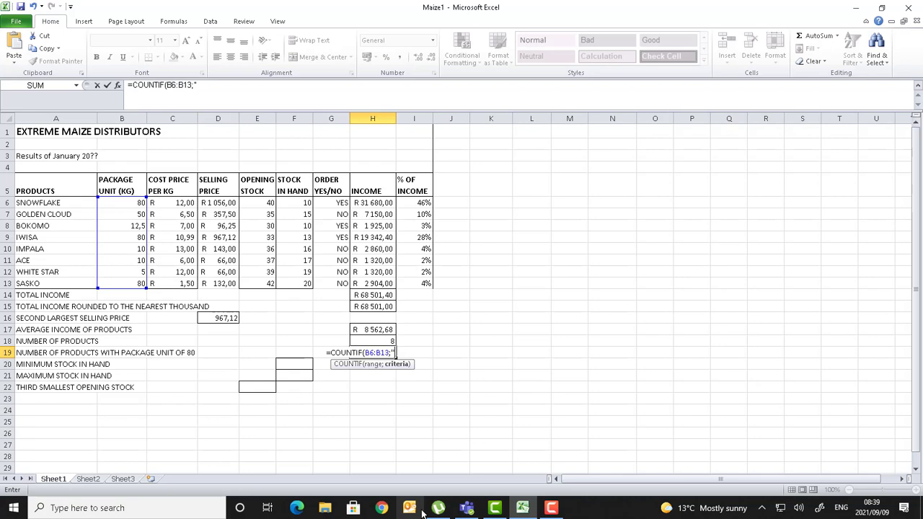
text(=80)
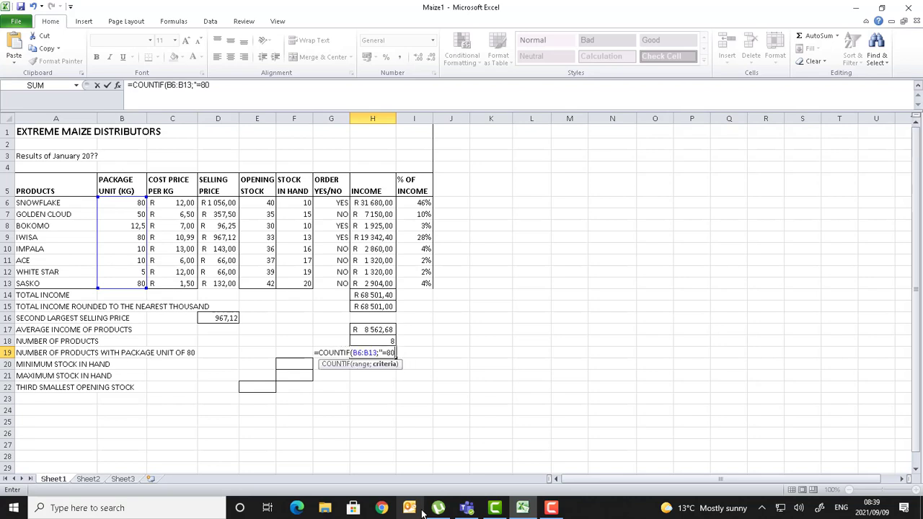
text(")
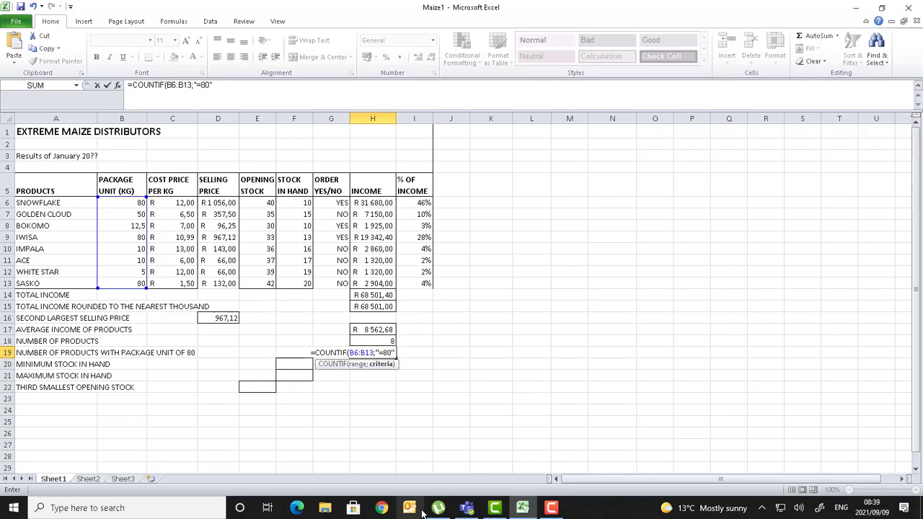
text())
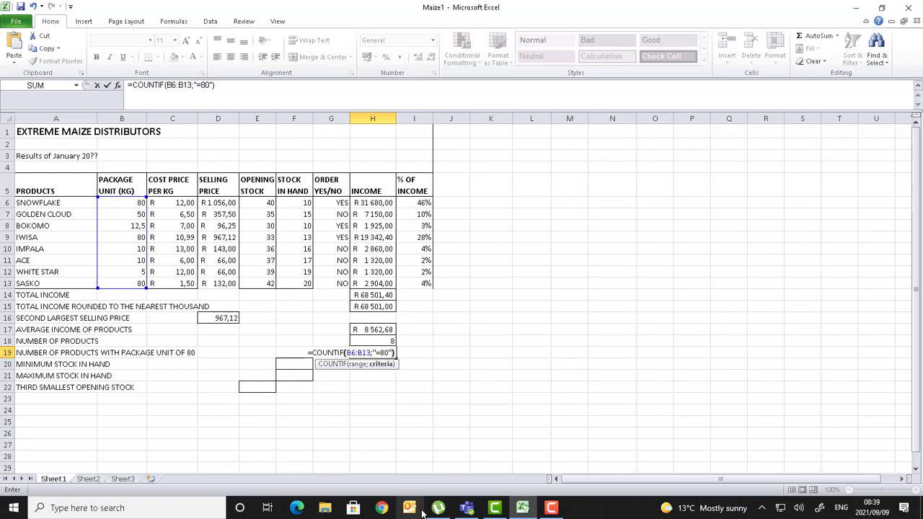
key(Return)
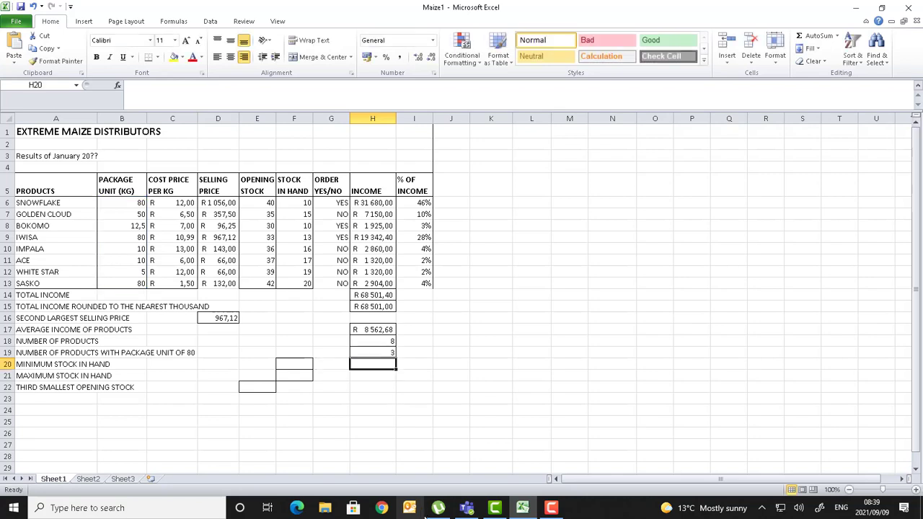
click(367, 355)
click(139, 203)
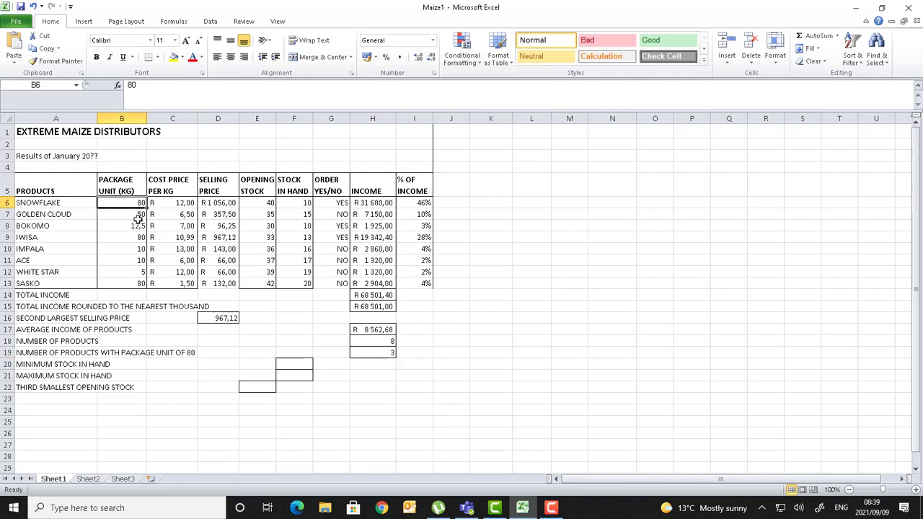
click(131, 238)
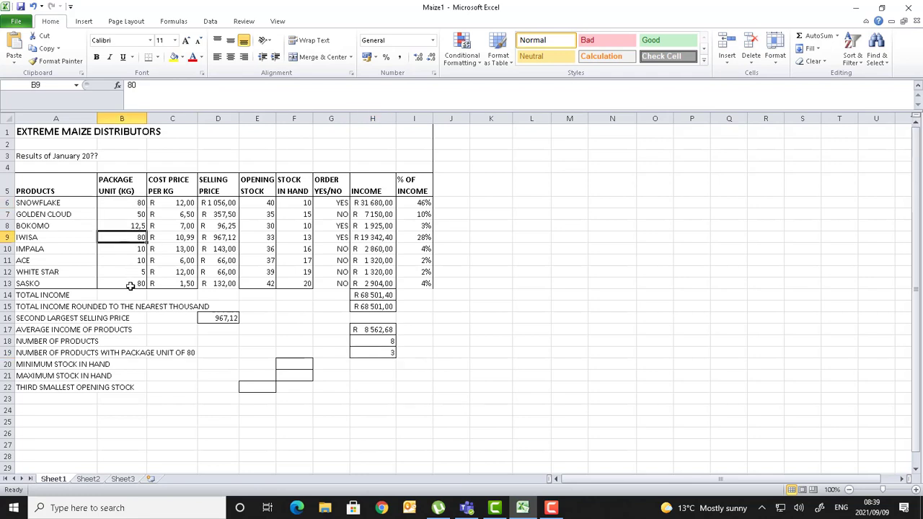
click(130, 283)
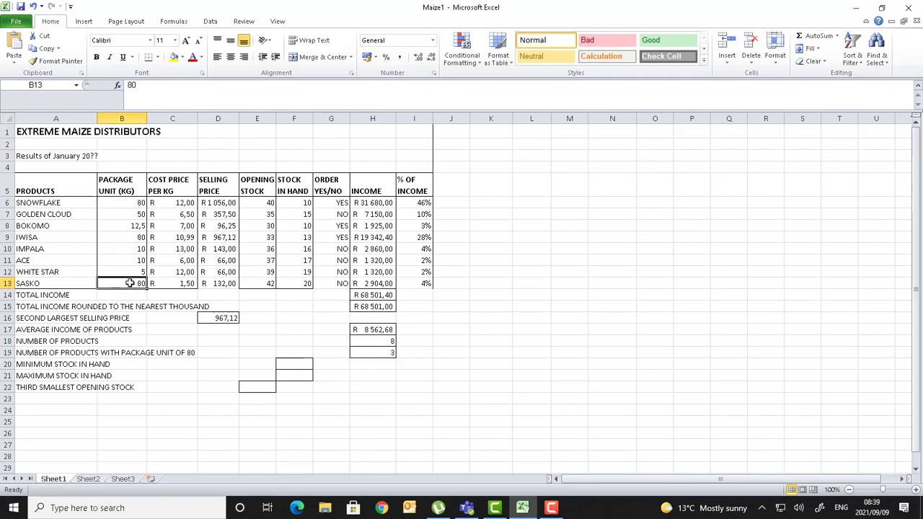
Enter =MIN(F6:F13) in F20 to find the minimum stock in hand.
click(296, 365)
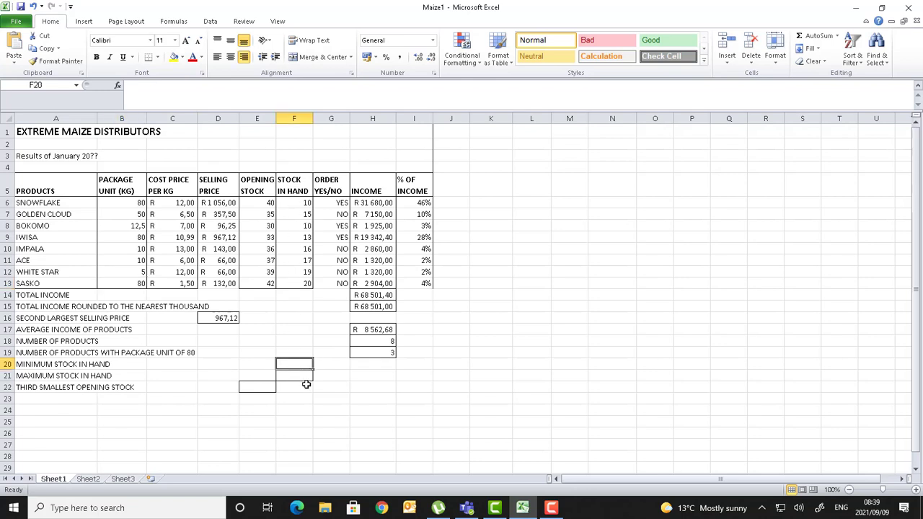
text(=MIN)
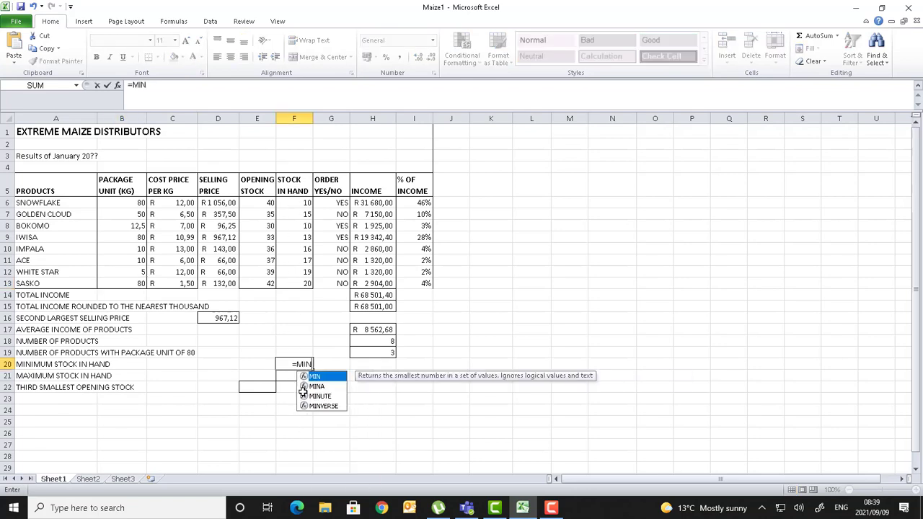
text(()
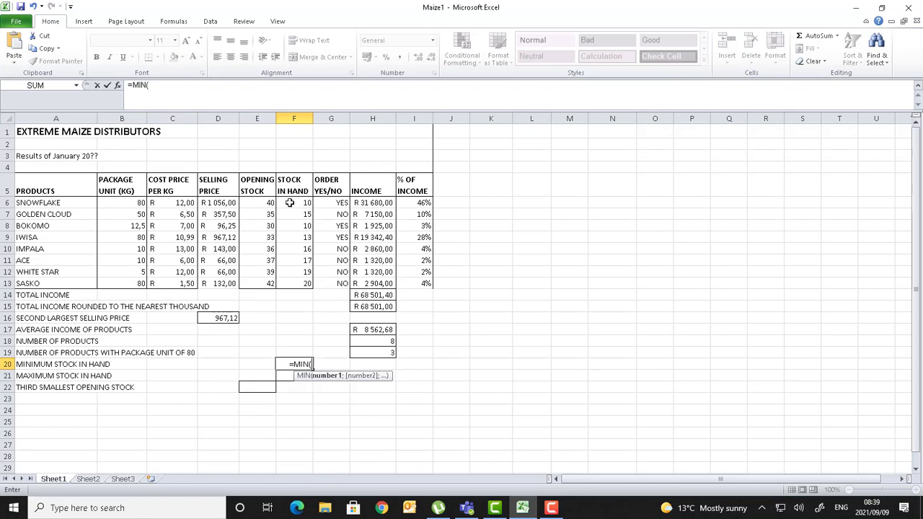
drag(293, 203, 299, 284)
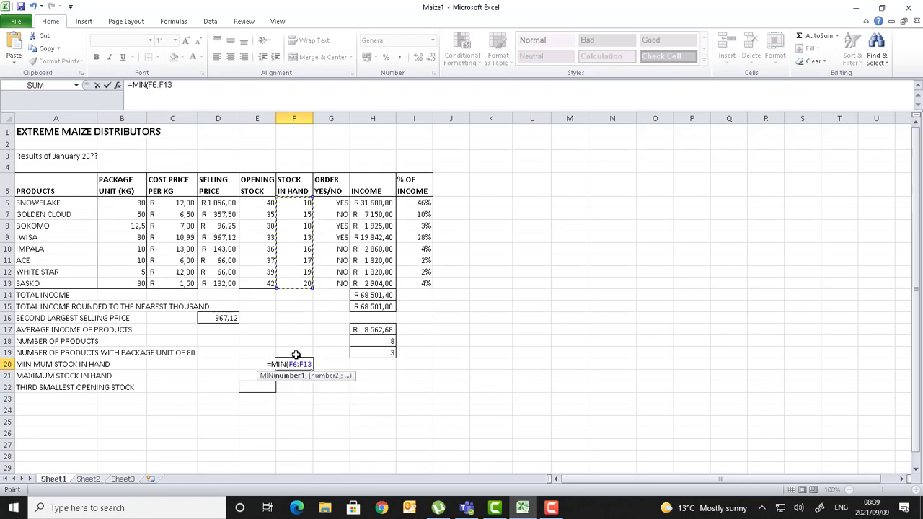
text())
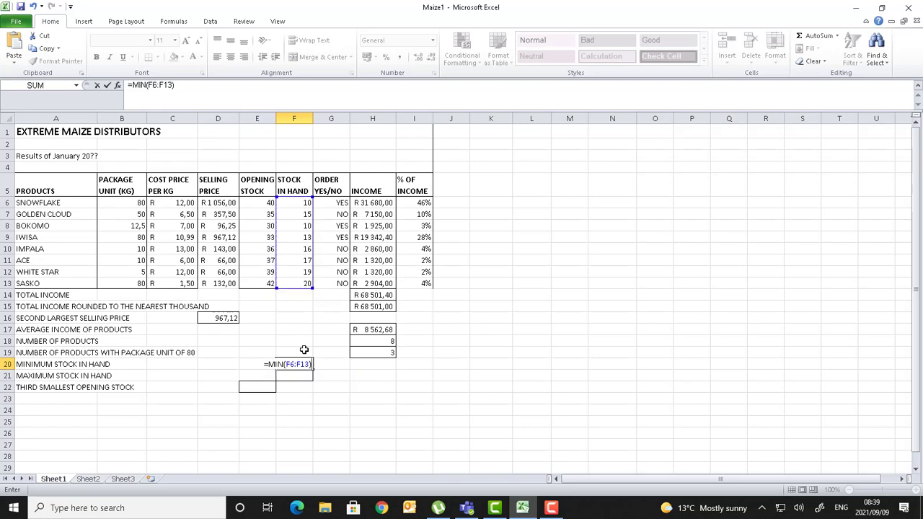
key(Return)
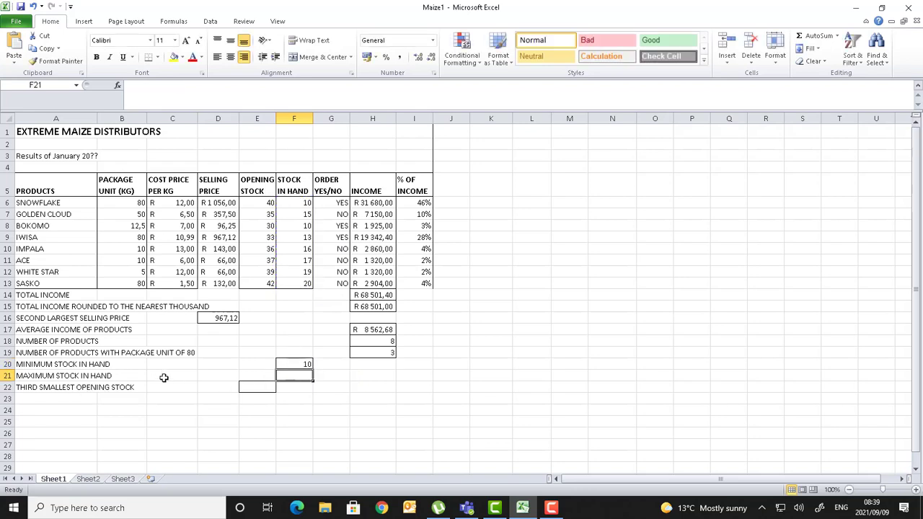
Enter =MAX(F6:F13) in F21 to find the maximum stock in hand.
text(=MA)
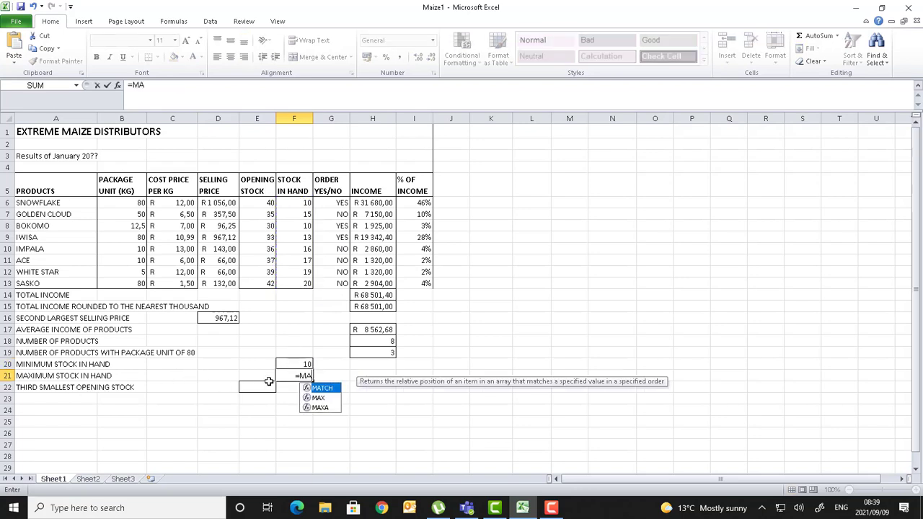
text(X()
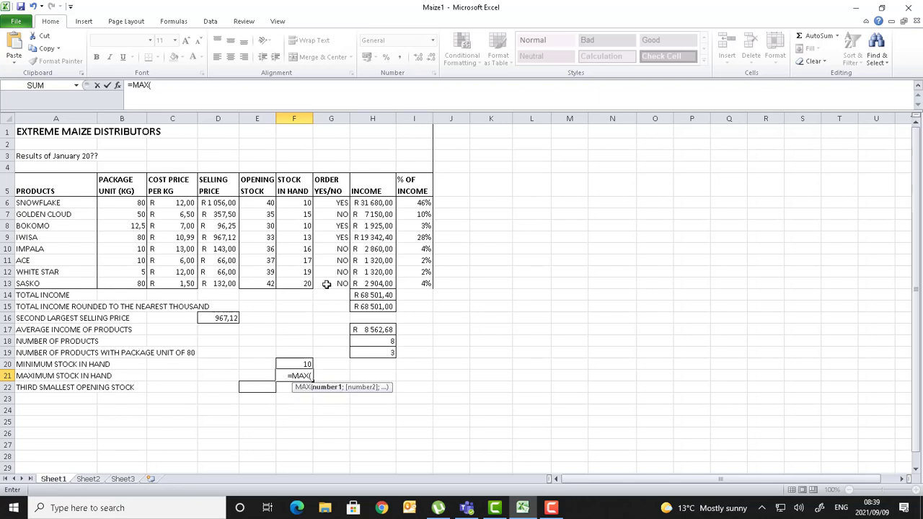
drag(295, 203, 298, 284)
text())
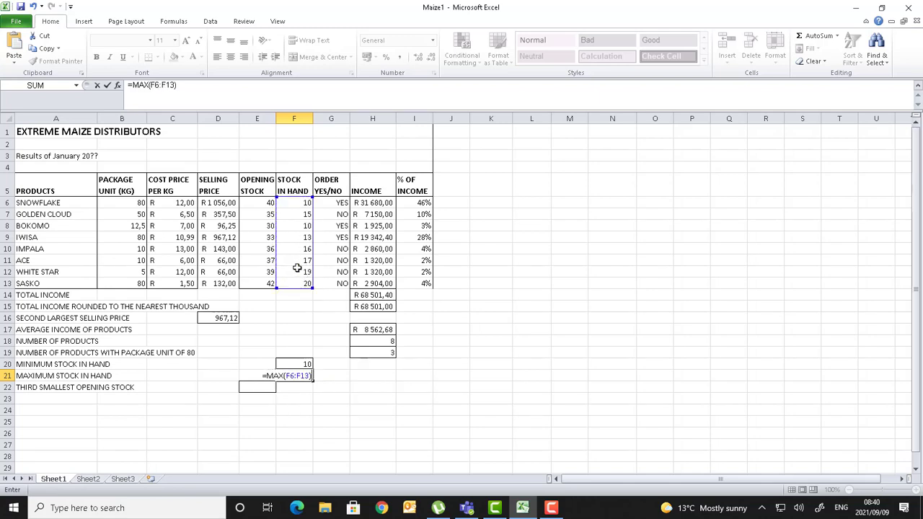
key(Return)
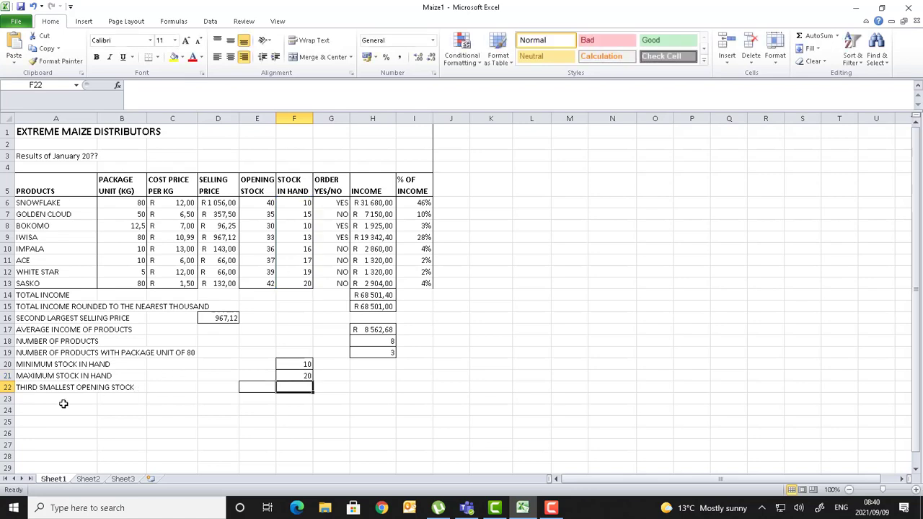
Enter =SMALL(E6:E13;3) in E22 to find the third smallest opening stock.
click(261, 387)
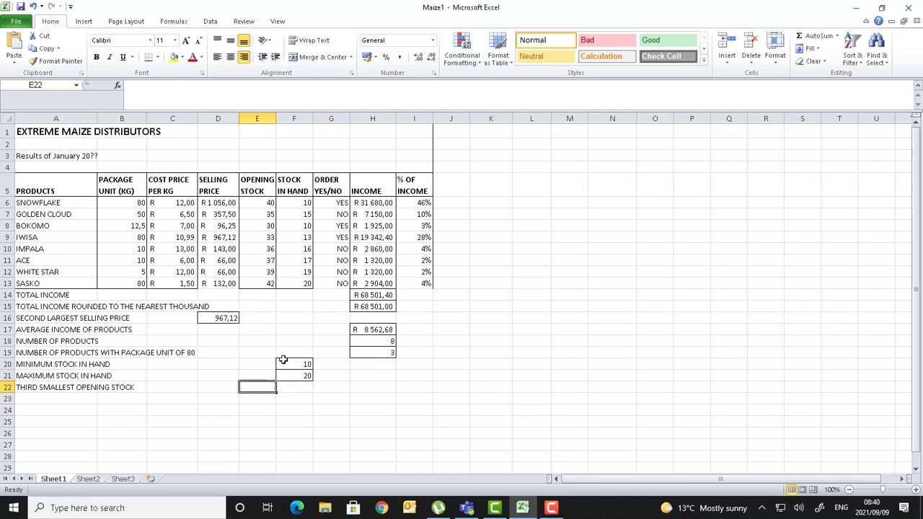
text(=SMA)
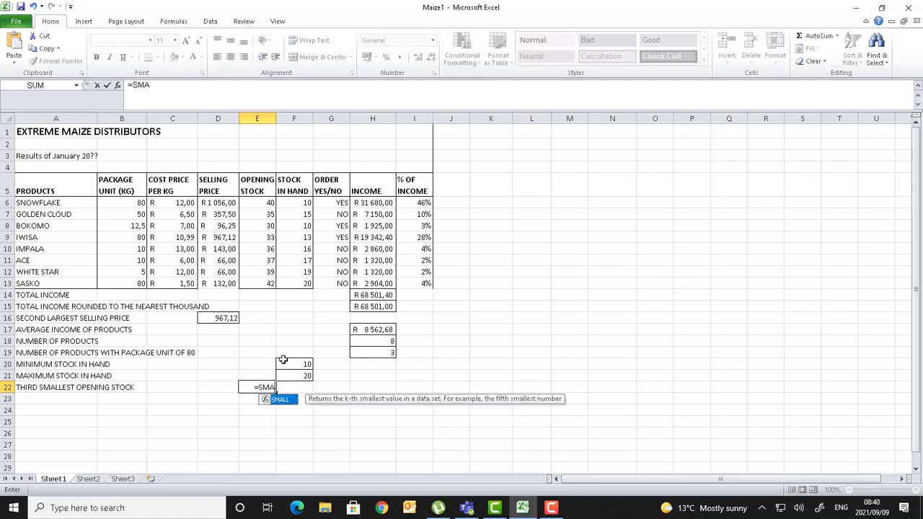
text(LL()
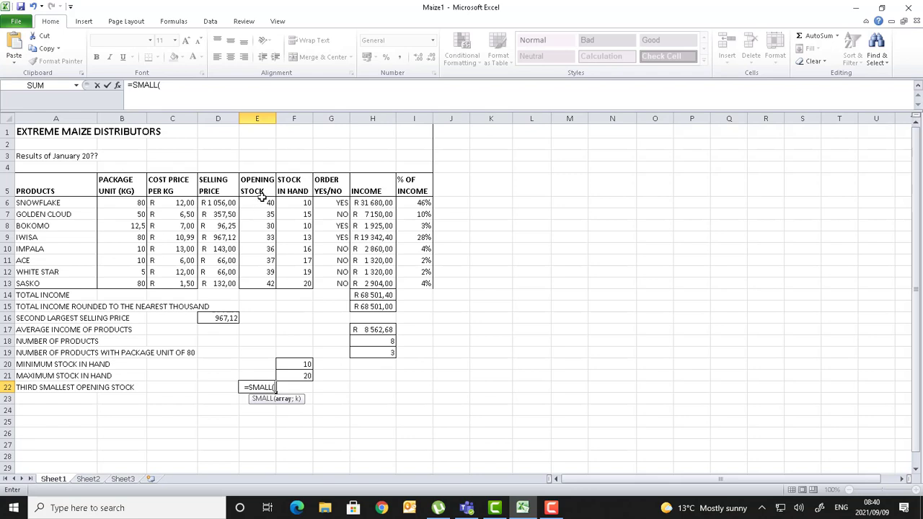
drag(262, 202, 264, 281)
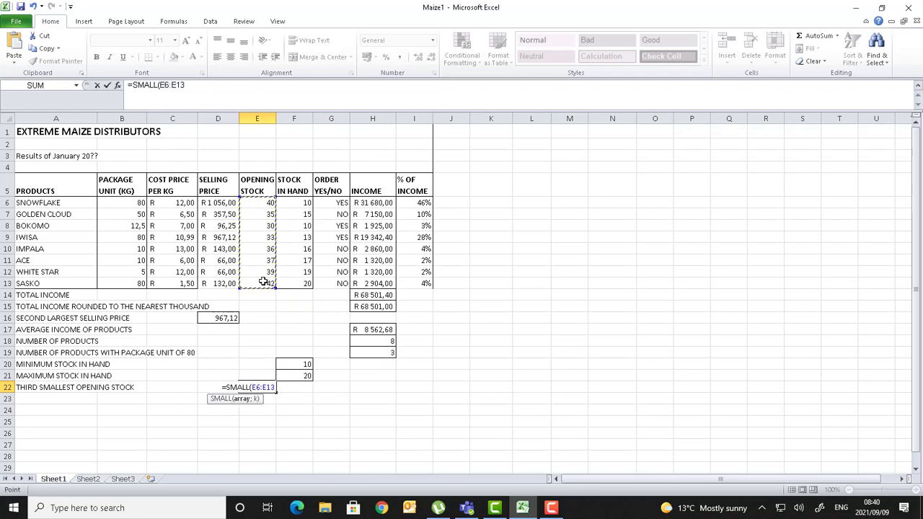
text(;)
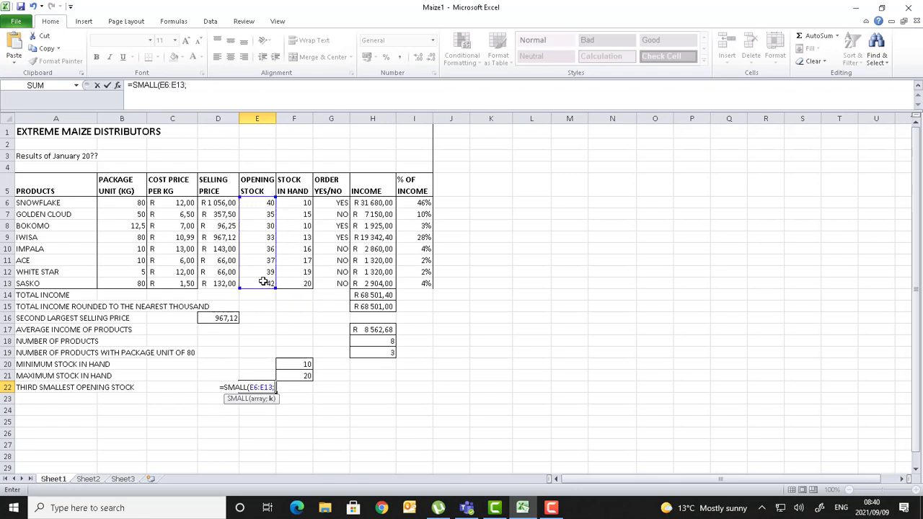
text(3))
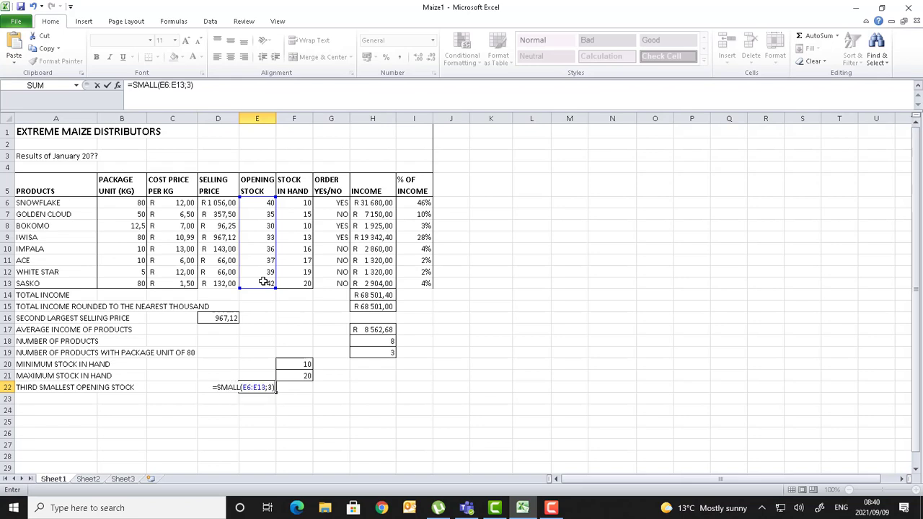
key(Return)
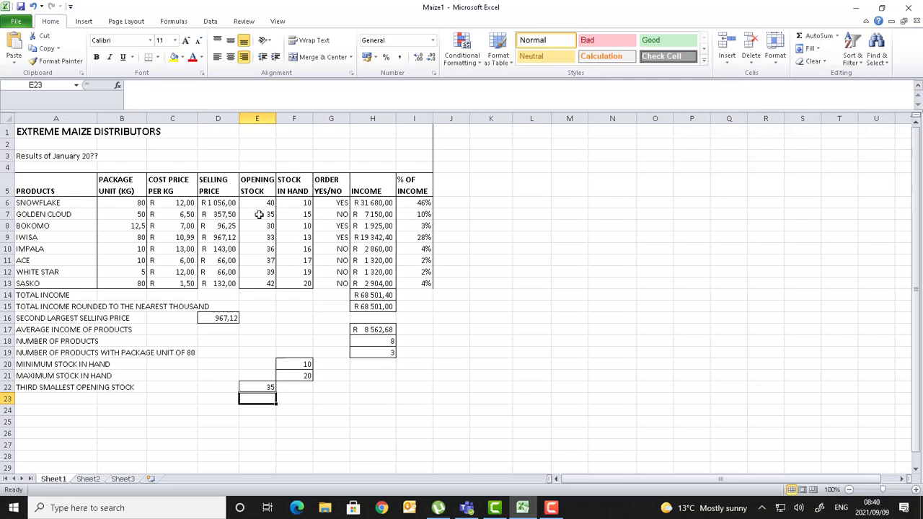
click(261, 387)
click(345, 416)
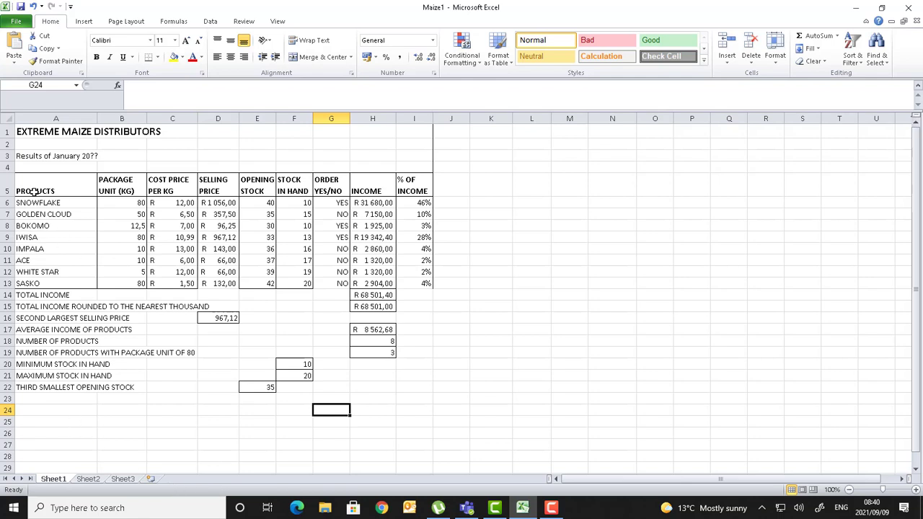
Sort the product rows A6:I13 by the PRODUCTS column on values, in A to Z order.
drag(29, 202, 417, 284)
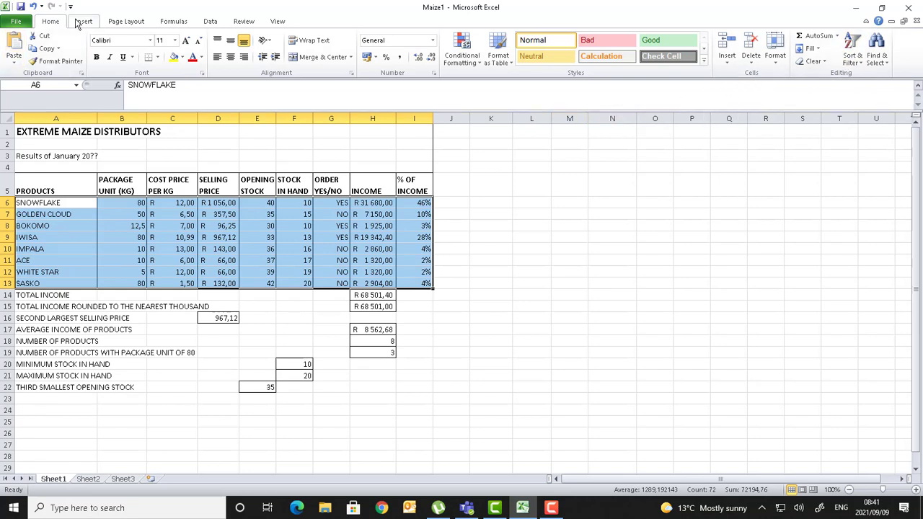
click(859, 57)
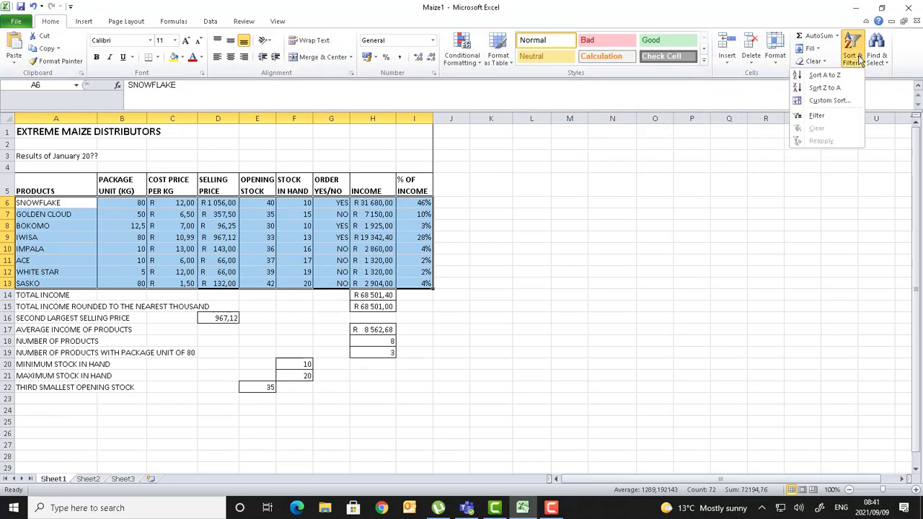
click(829, 101)
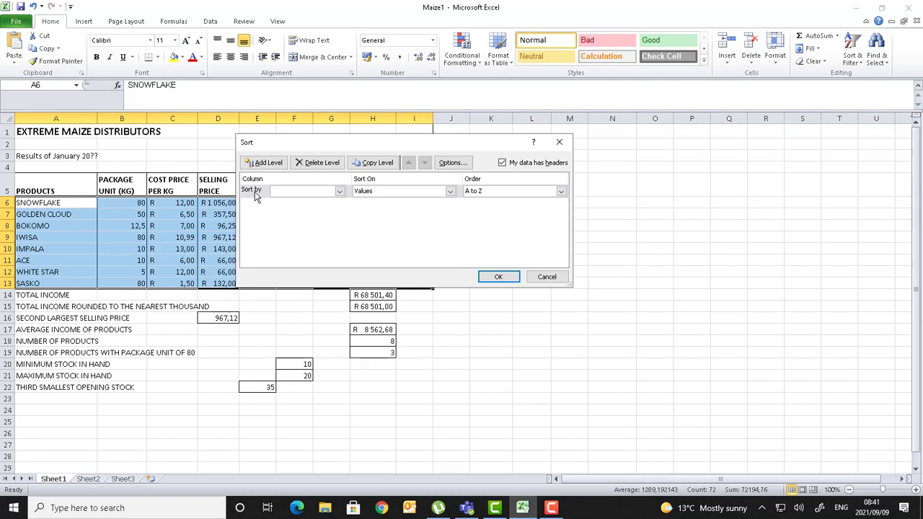
click(340, 192)
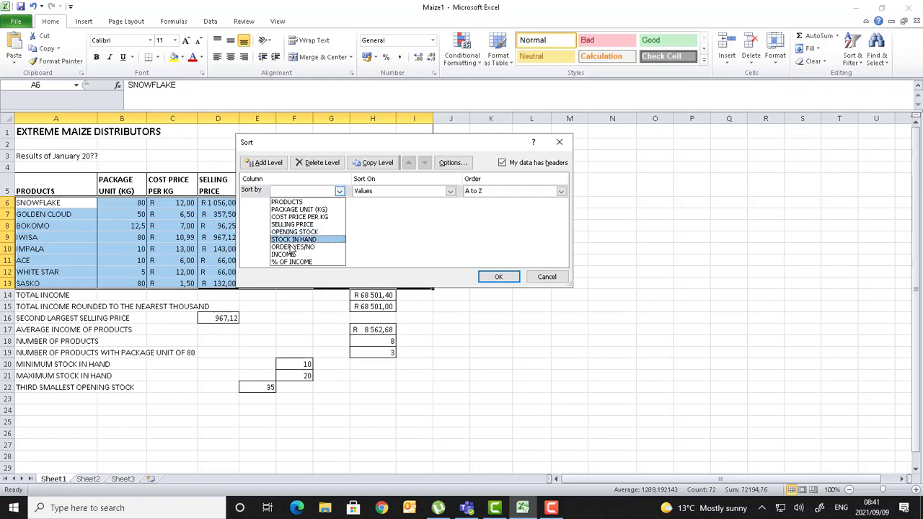
click(299, 203)
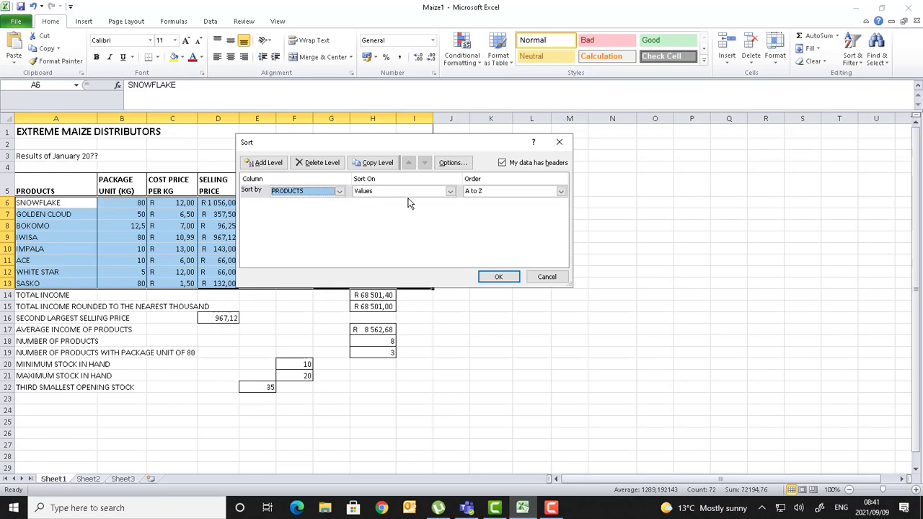
click(561, 192)
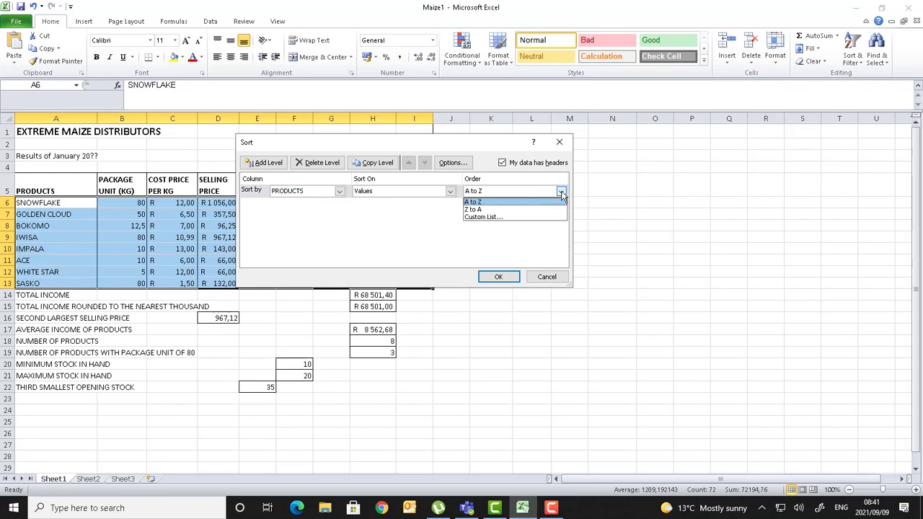
click(498, 202)
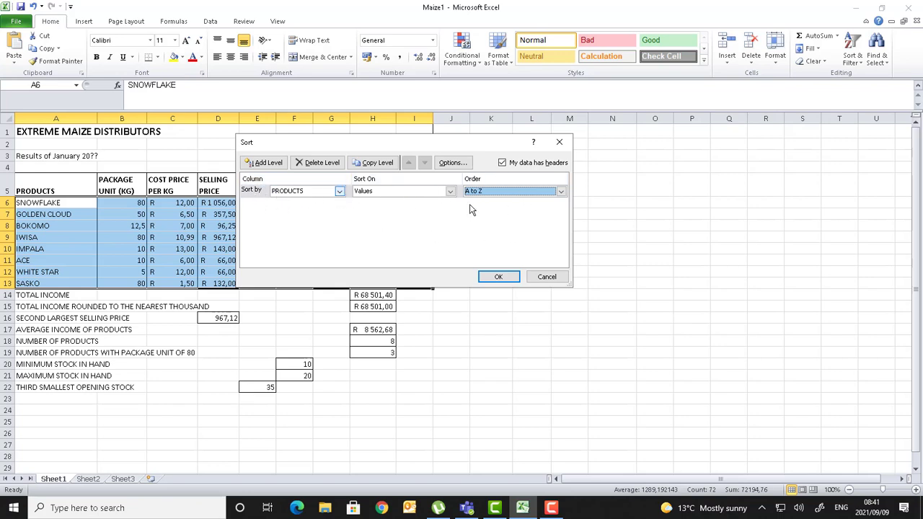
click(498, 278)
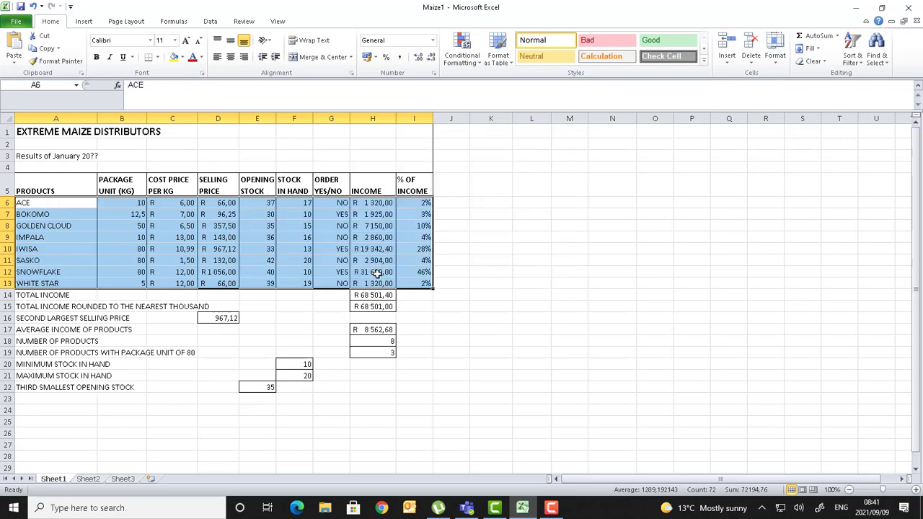
click(29, 202)
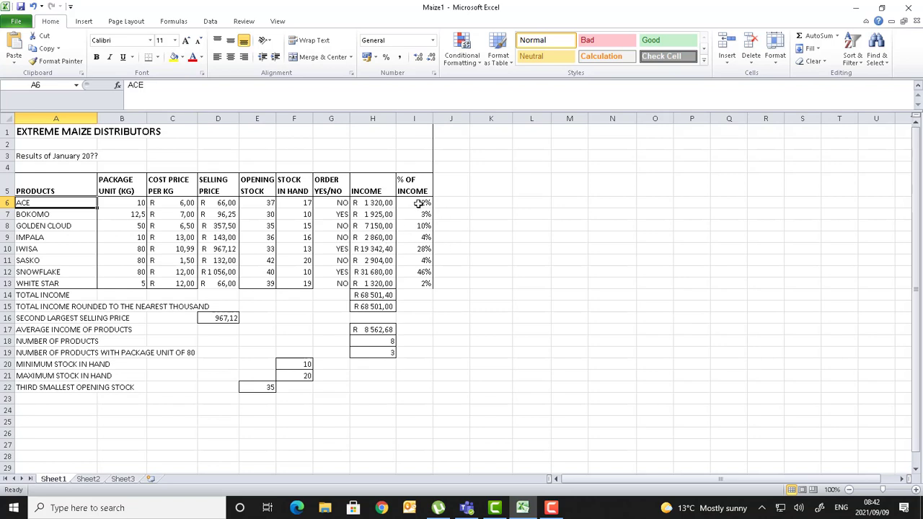
Select the % of income values in I6:I13.
drag(418, 204, 428, 284)
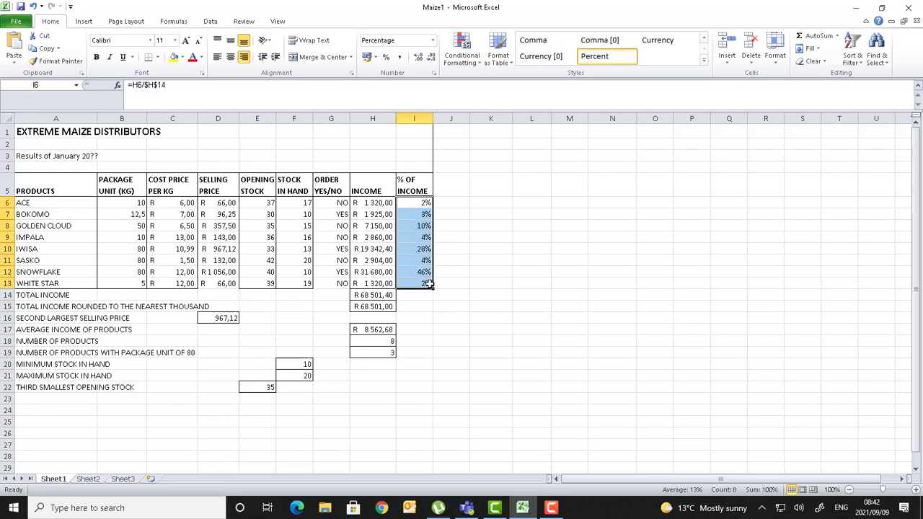